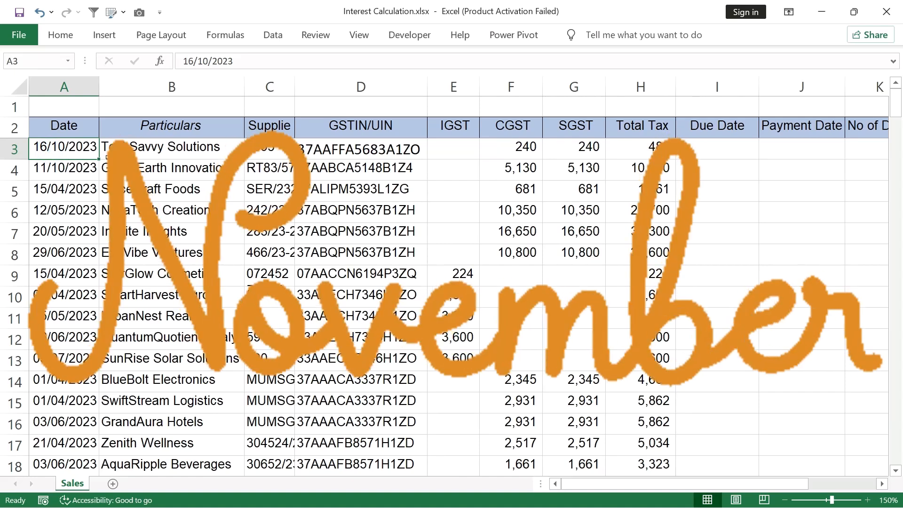
Examine the invoice dates and party names alongside the empty Due Date column in the Sales sheet
click(76, 176)
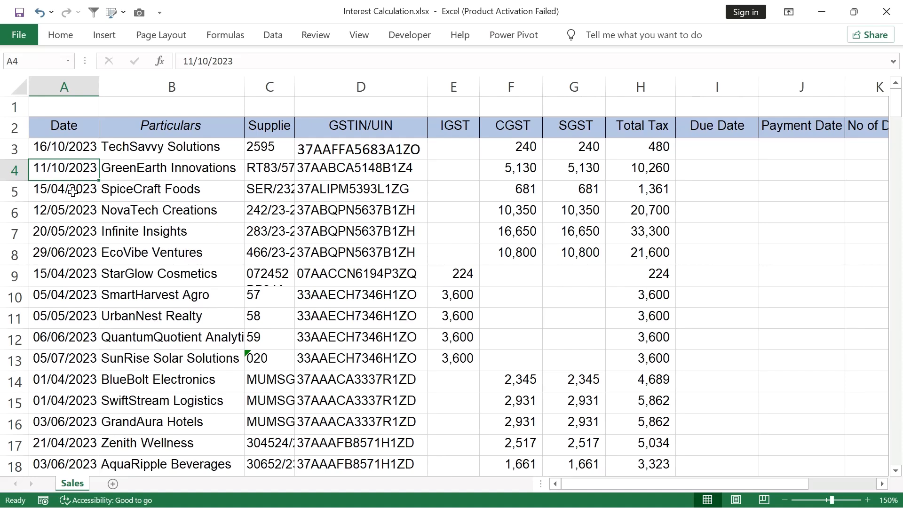
click(73, 191)
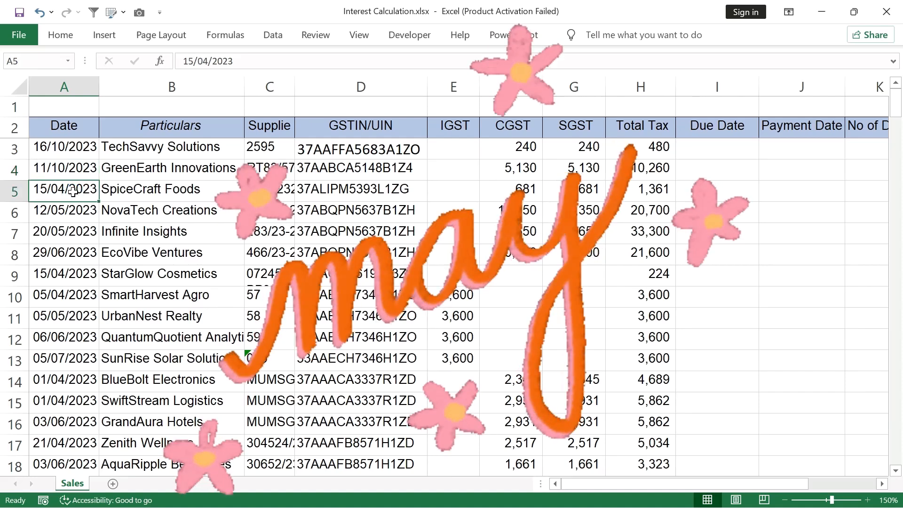
click(700, 149)
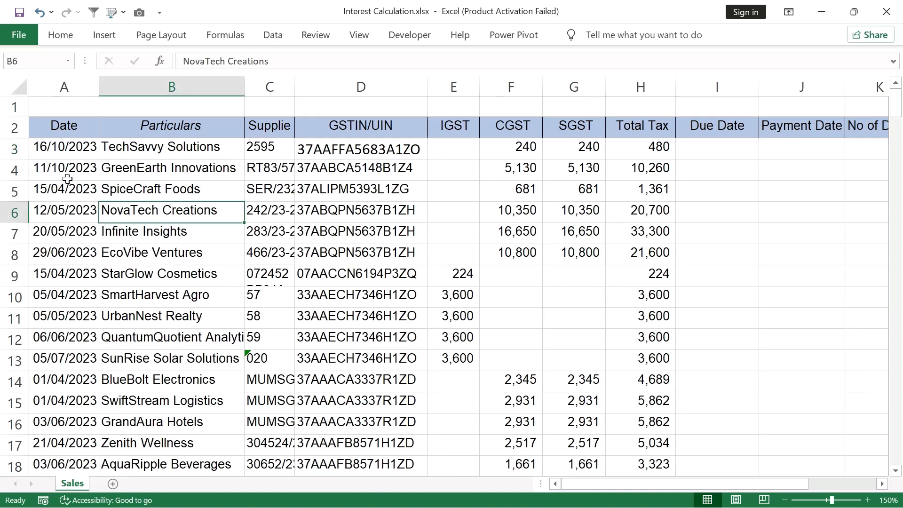
click(717, 156)
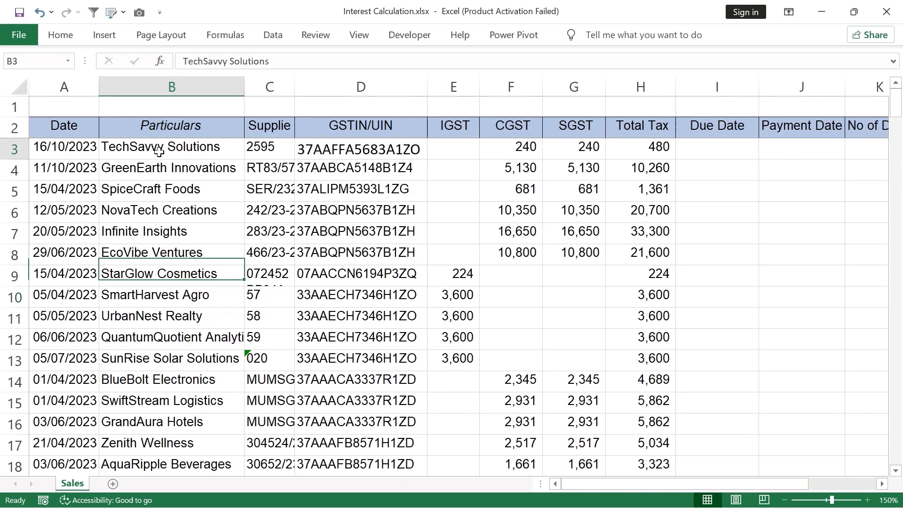
drag(151, 147, 145, 294)
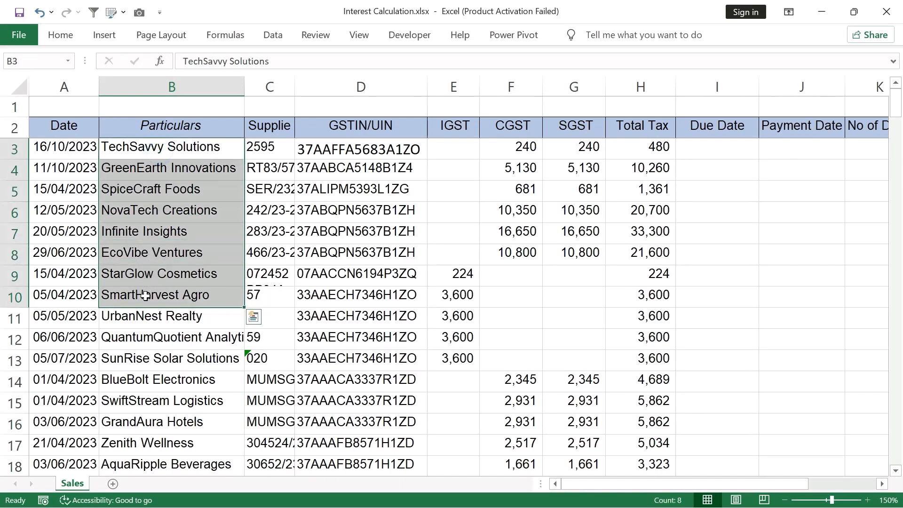
click(64, 147)
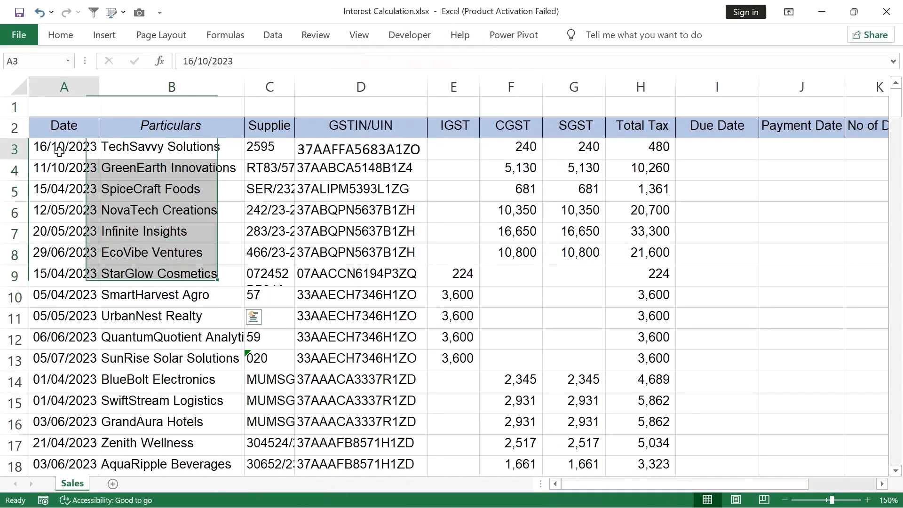
click(722, 146)
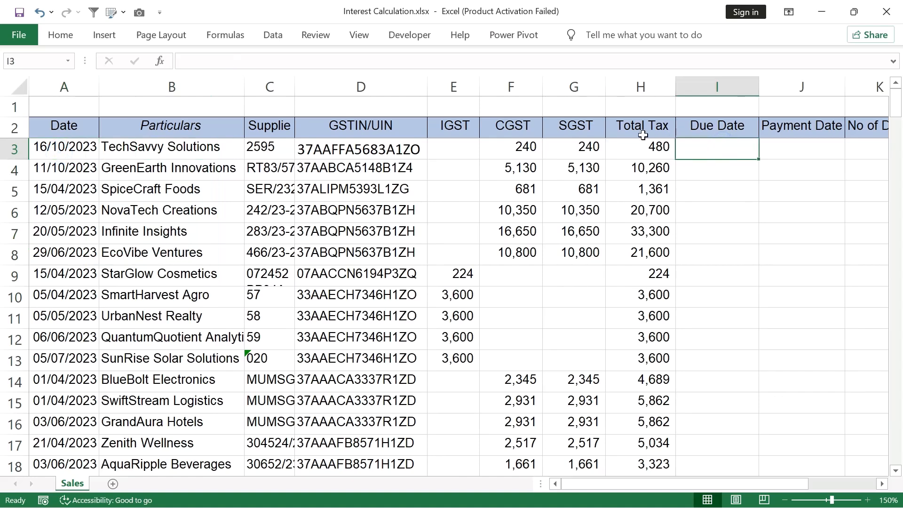
click(43, 146)
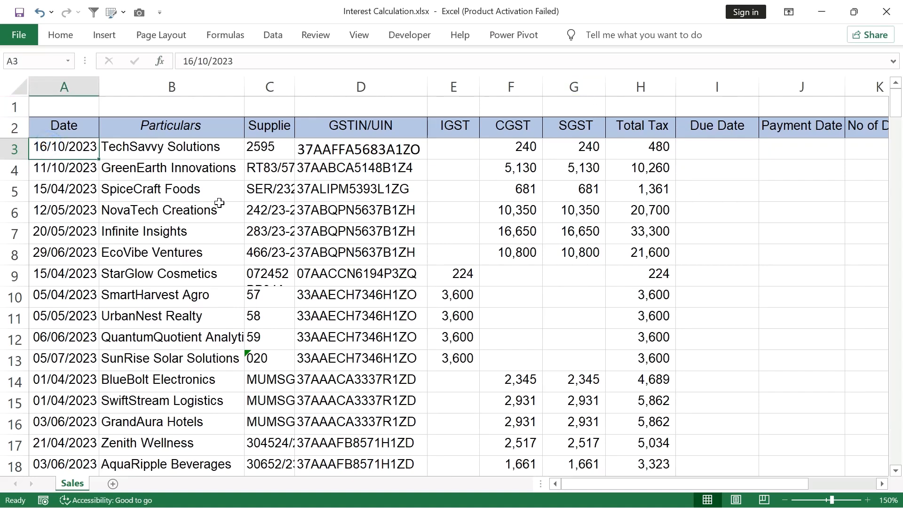
Enter the formula =EOMONTH(A3,0) in Due Date cell I3 to get the end of the invoice month
click(731, 155)
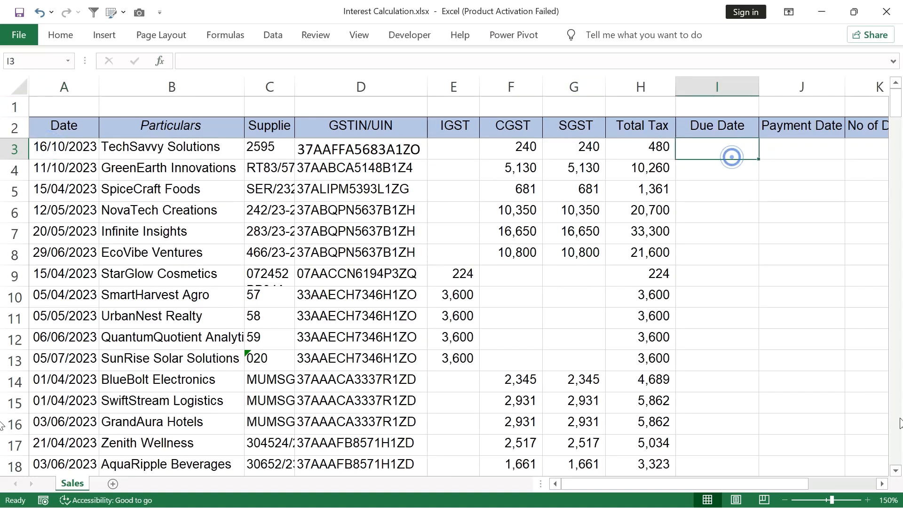
text(=eom)
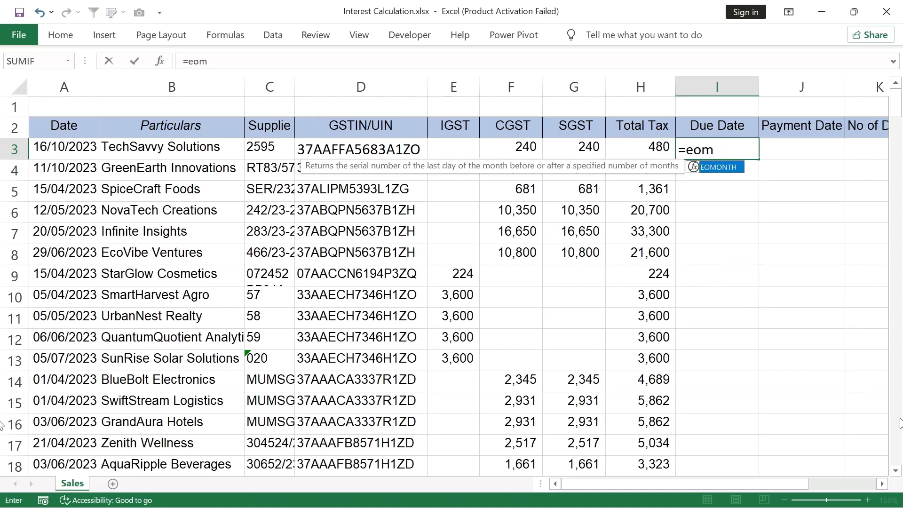
key(Tab)
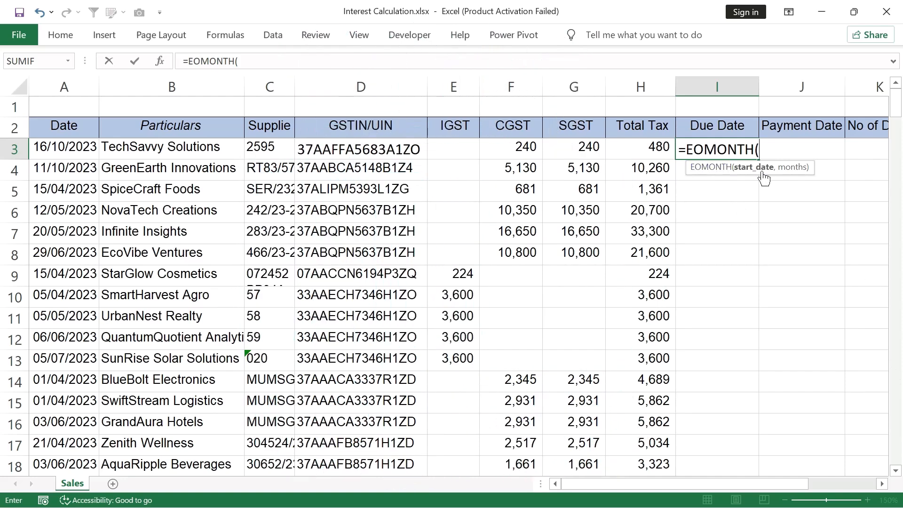
click(49, 148)
text(,)
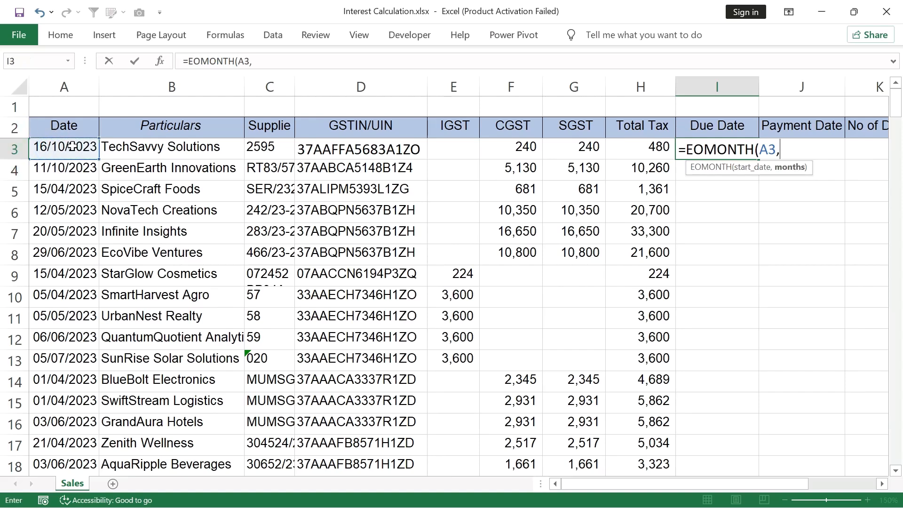
text(0)
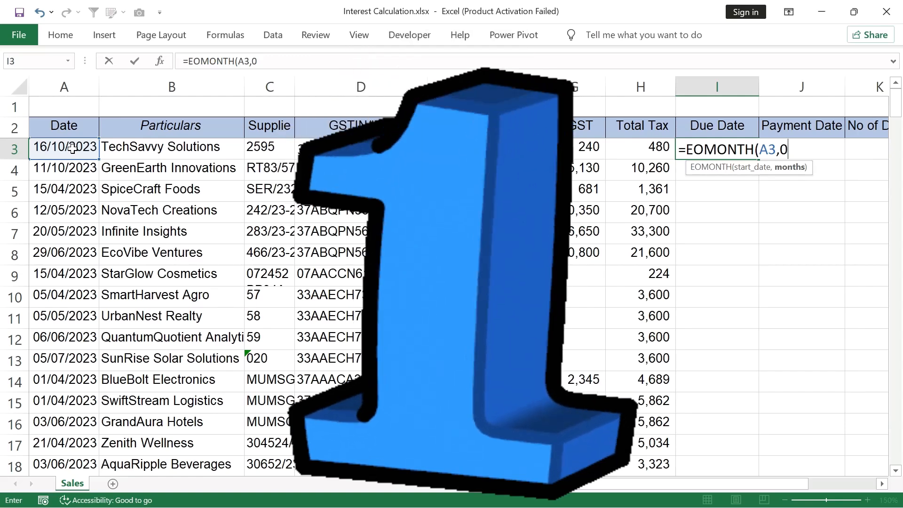
text())
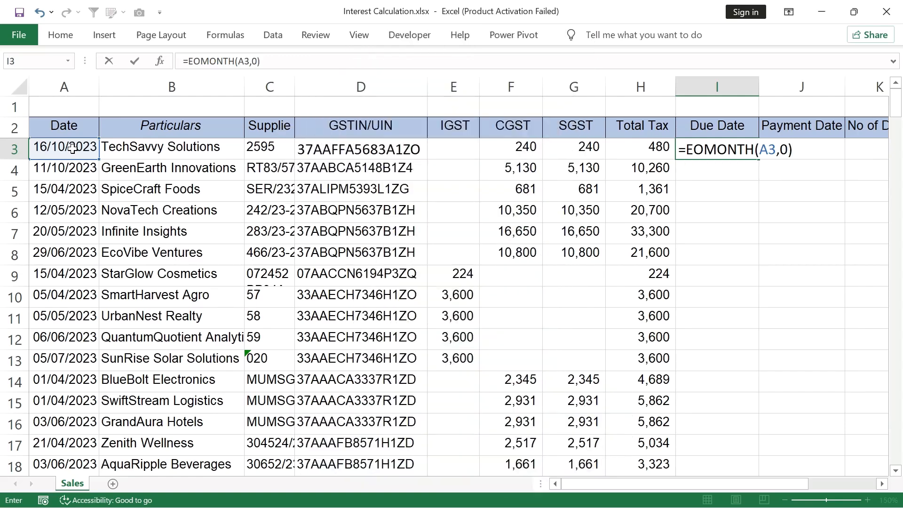
key(Return)
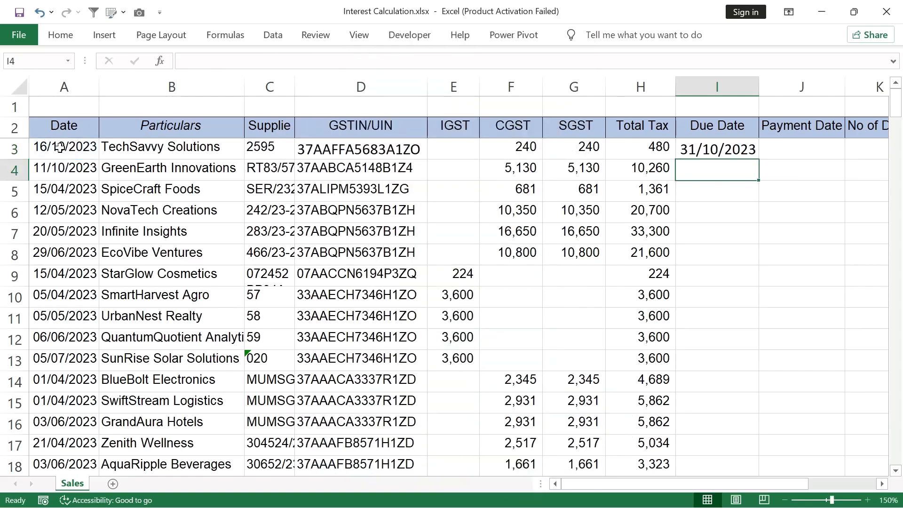
Extend the Due Date formula in I3 to =EOMONTH(A3,0)+20 so it falls 20 days after month end
click(60, 148)
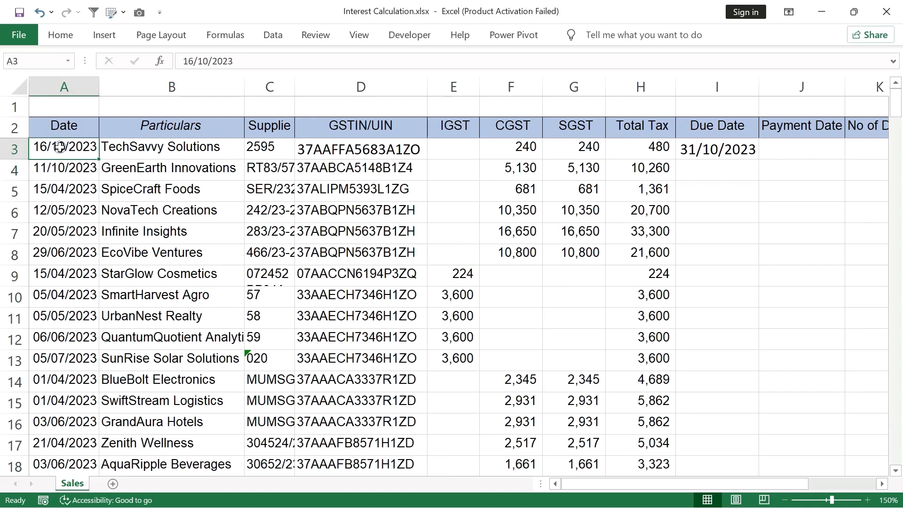
click(725, 151)
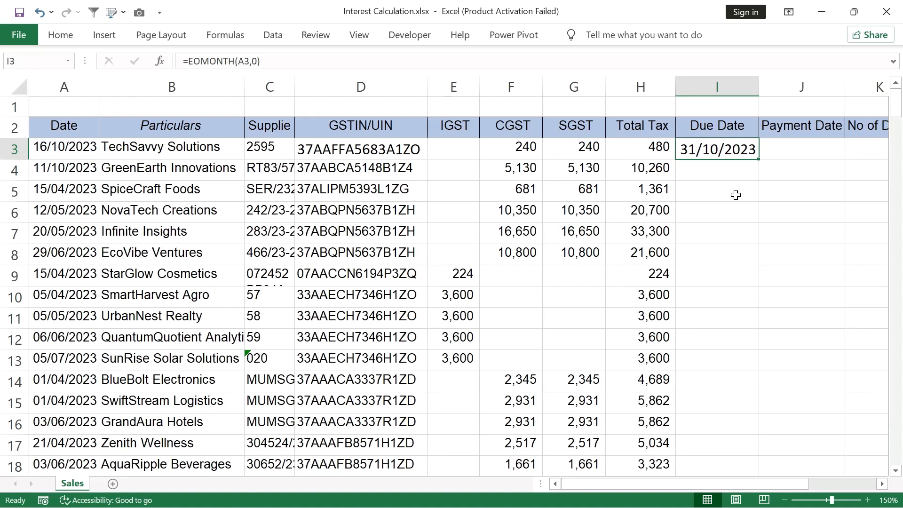
key(F2)
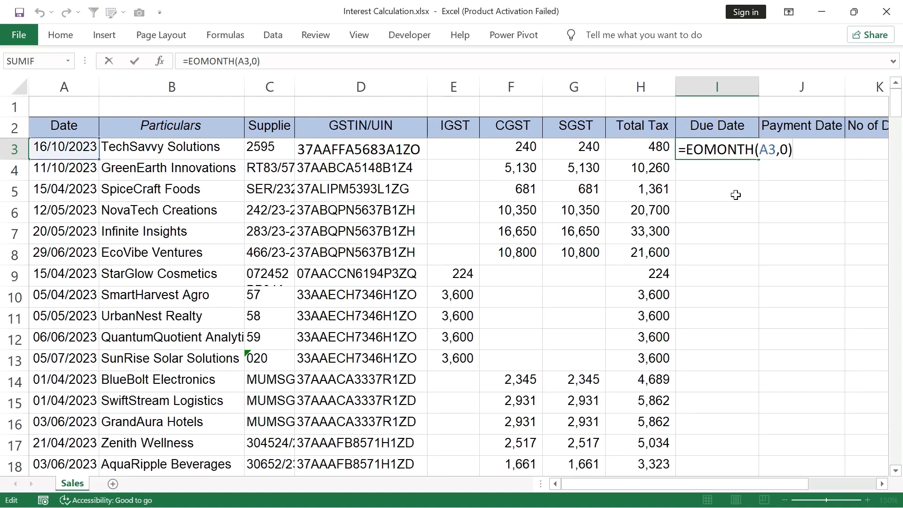
text(+20)
key(Return)
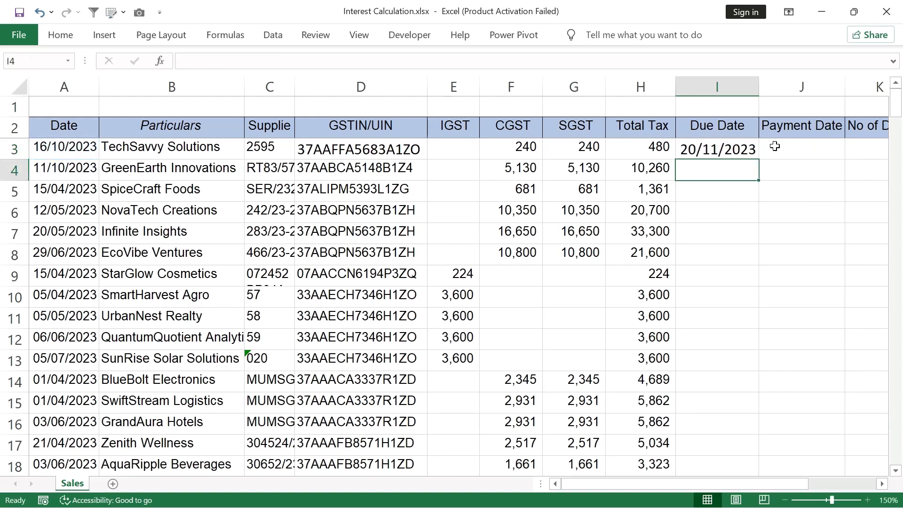
Fill the I3 due date formula down the whole Due Date column and check the result in row 9
click(734, 150)
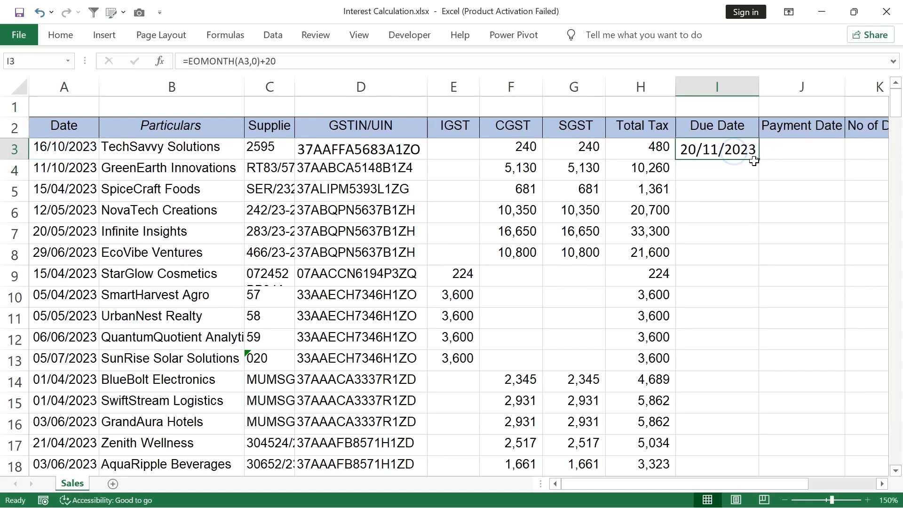
drag(760, 161, 760, 161)
double_click(761, 161)
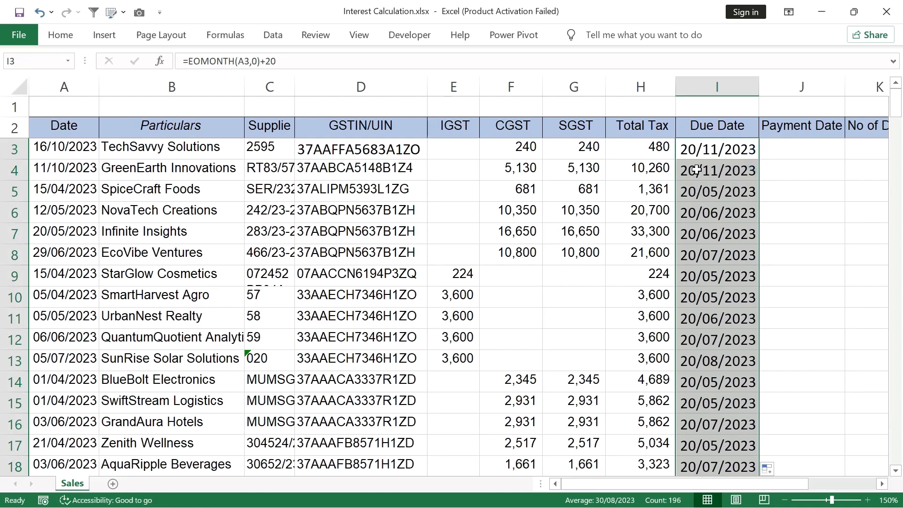
click(65, 276)
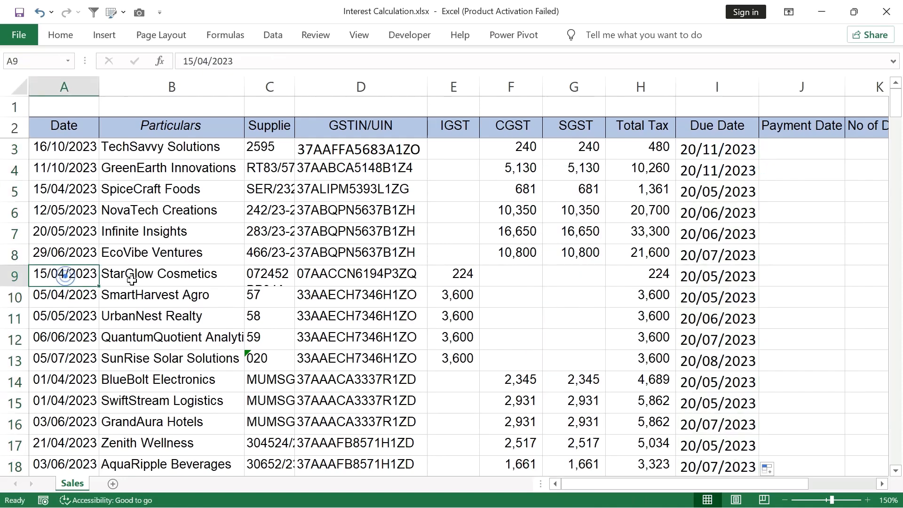
click(702, 274)
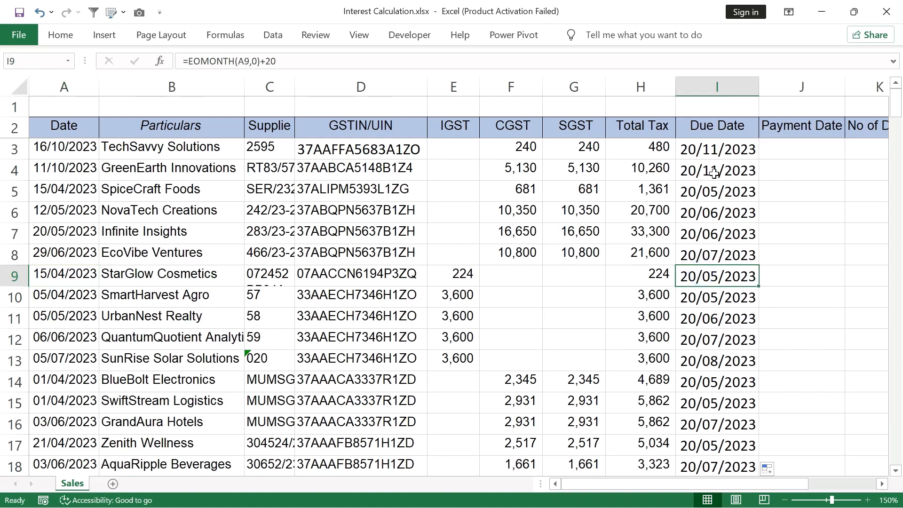
Enter the payment date 12/01/2024 in J3 and fill it down the Payment Date column as a daily series
click(788, 152)
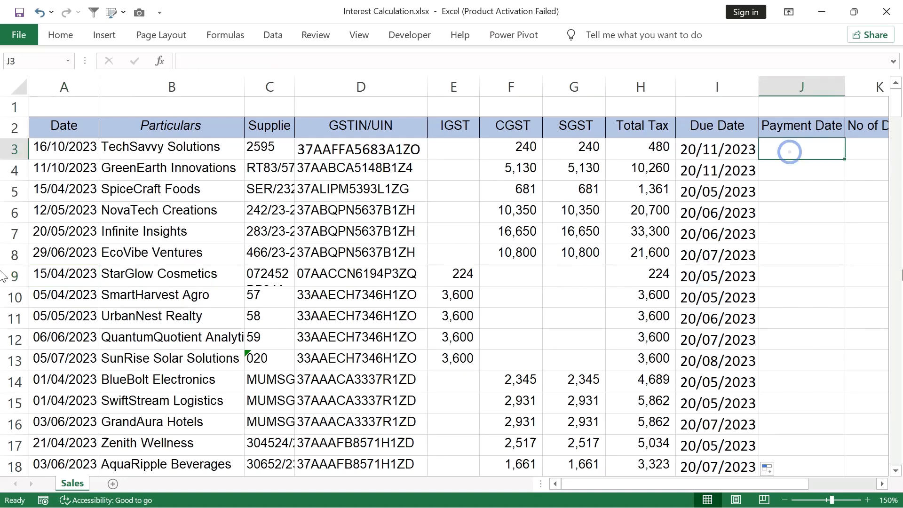
text(12/01/2024)
key(Return)
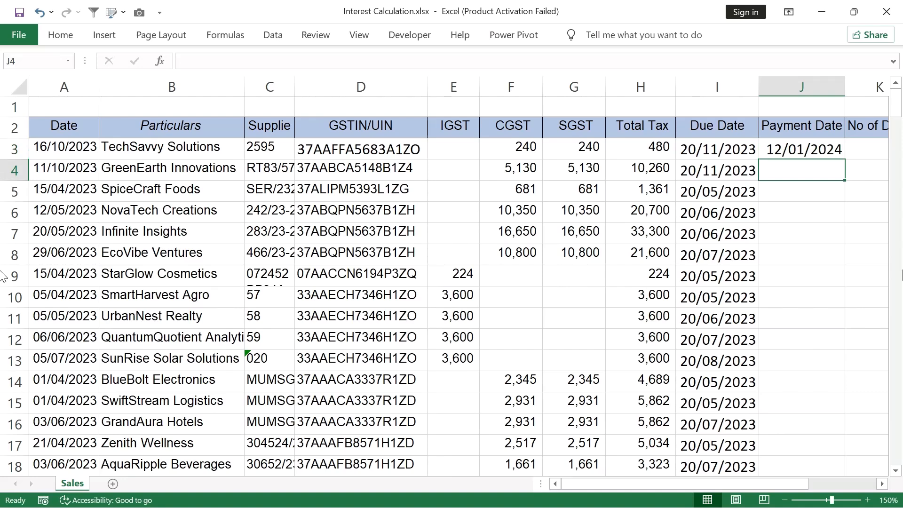
click(808, 141)
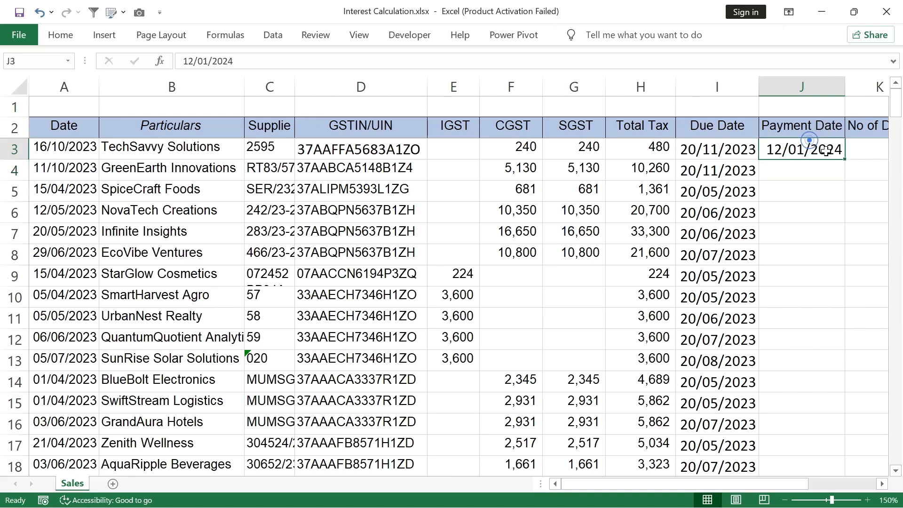
double_click(844, 159)
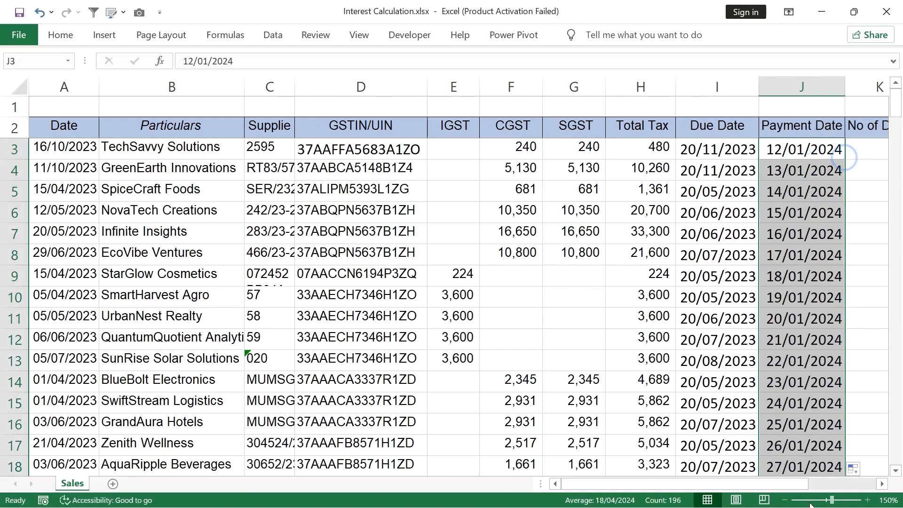
Calculate the No of Days in K3 as payment date minus due date with =J3-I3, and check it against both dates
drag(787, 486, 838, 481)
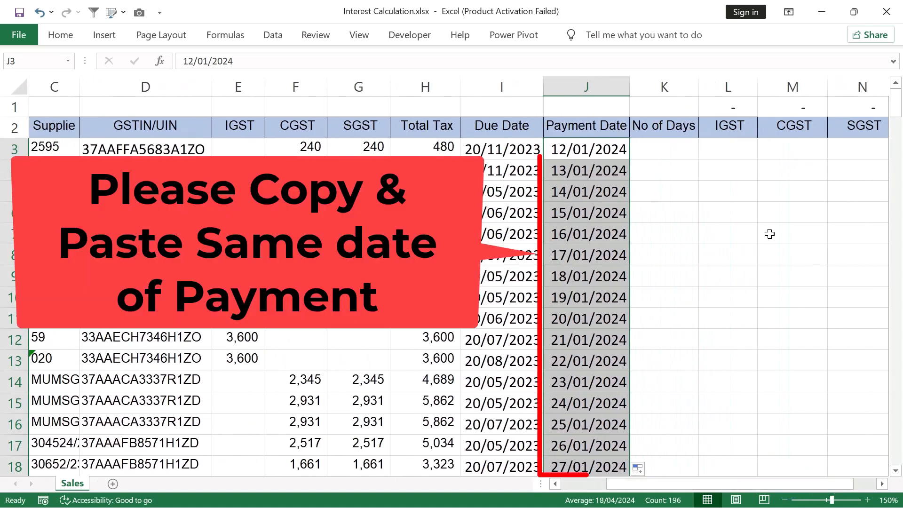
click(674, 146)
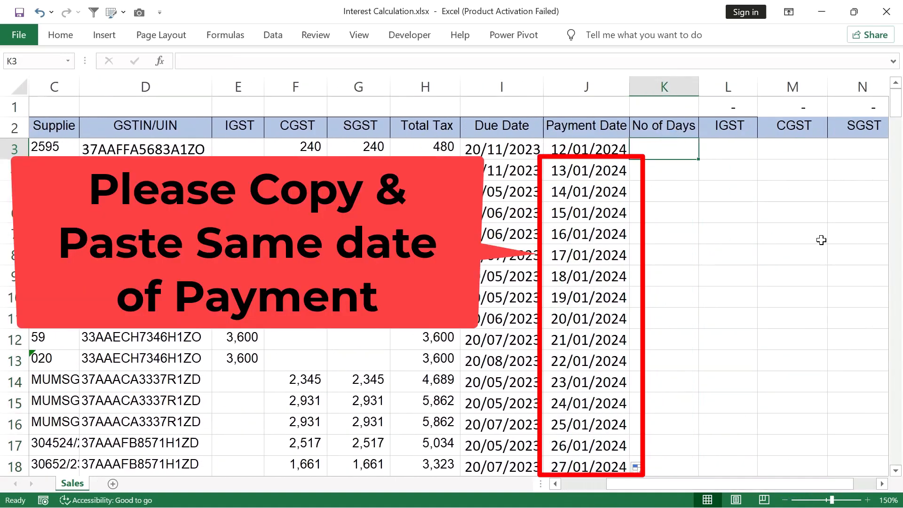
text(=)
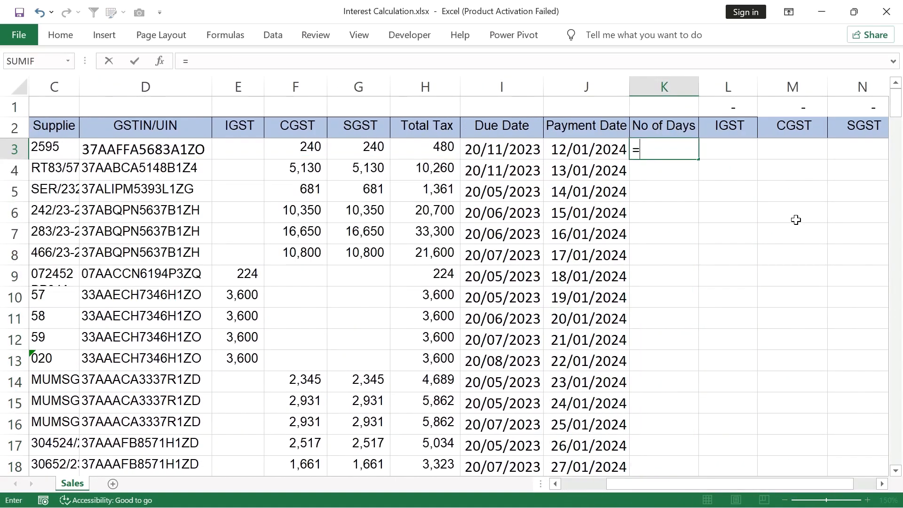
click(588, 152)
text(-)
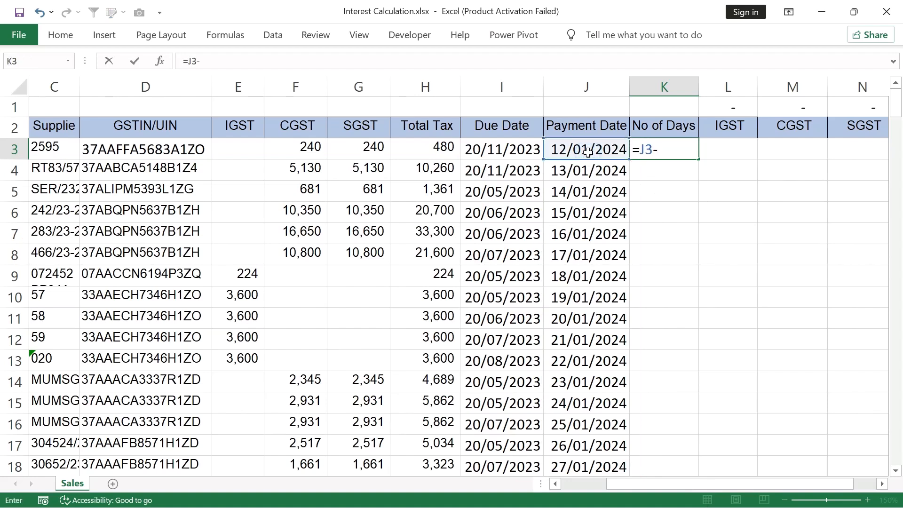
click(503, 152)
key(Return)
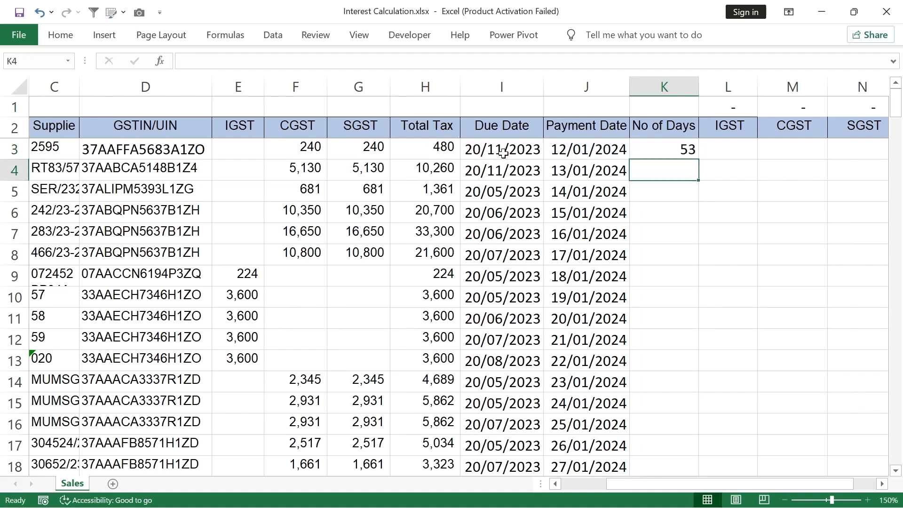
click(686, 155)
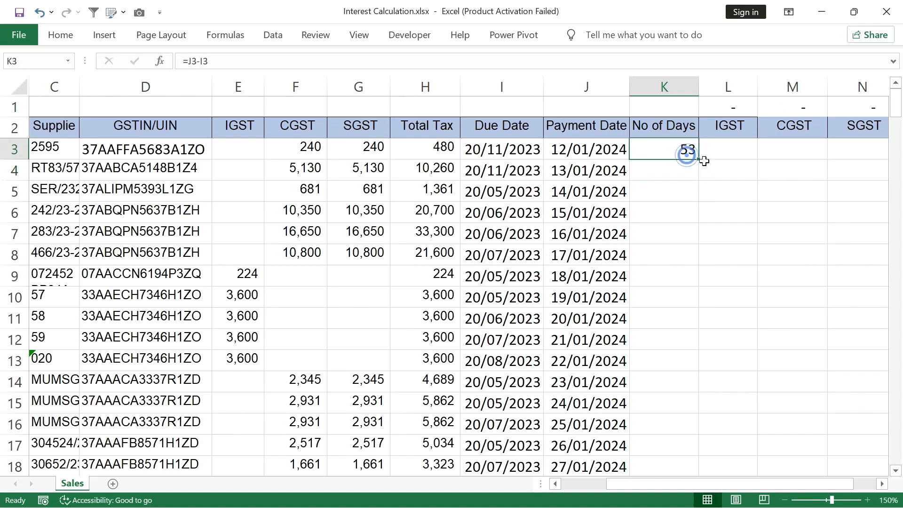
click(499, 149)
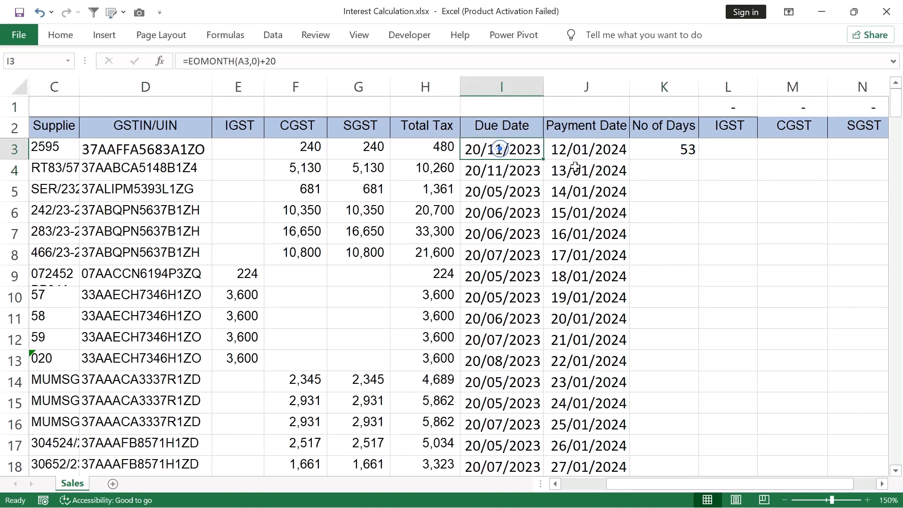
click(585, 148)
click(673, 146)
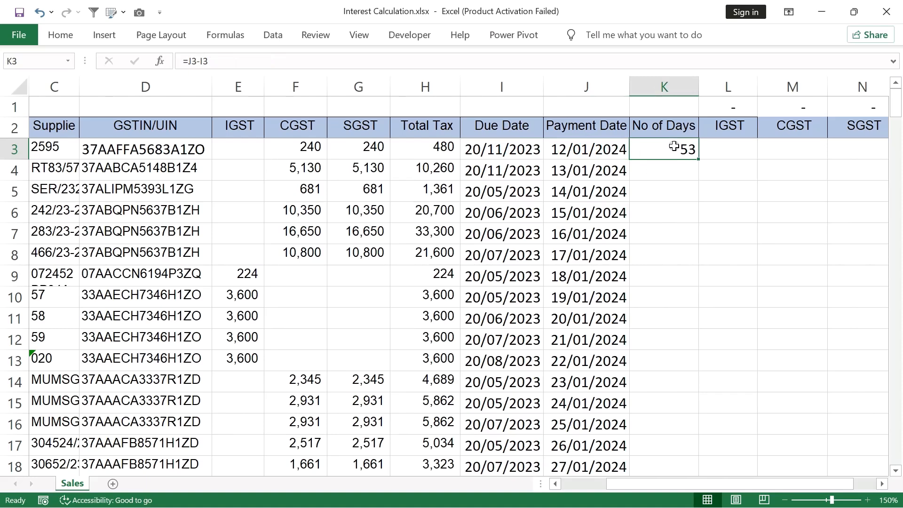
Fill the K3 day-difference formula down the whole No of Days column and check the result in row 4
double_click(696, 160)
drag(681, 146, 684, 209)
click(674, 171)
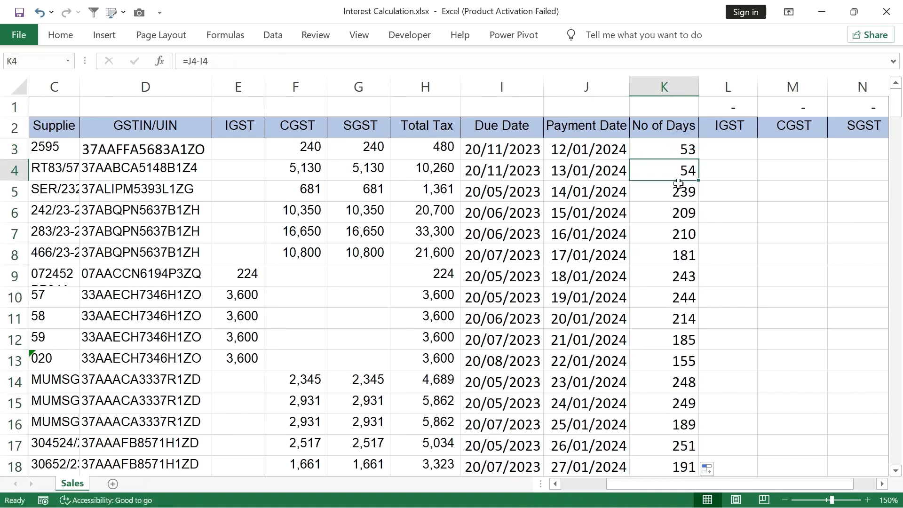
click(733, 147)
click(788, 149)
click(838, 151)
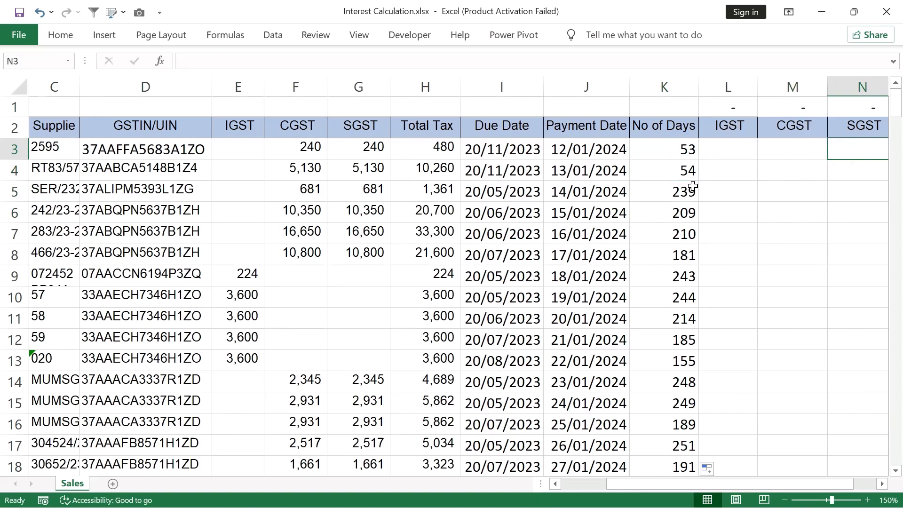
drag(70, 125, 270, 172)
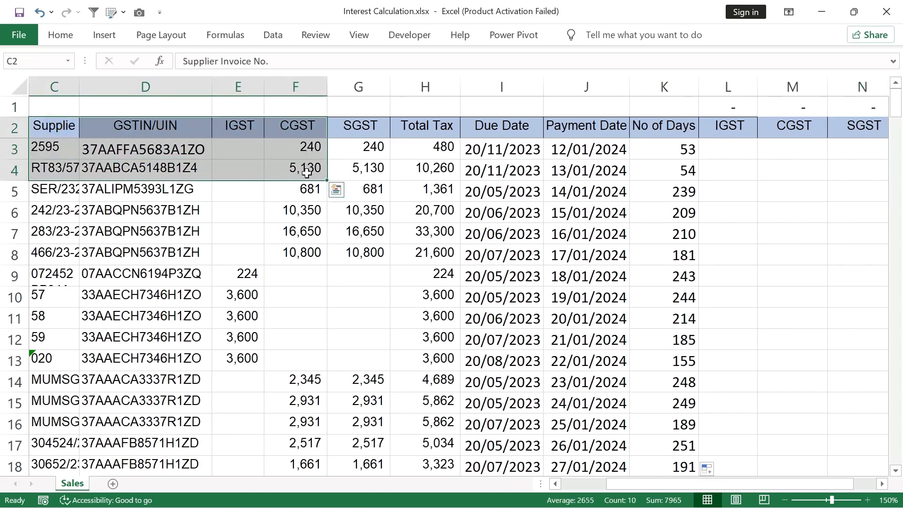
click(305, 172)
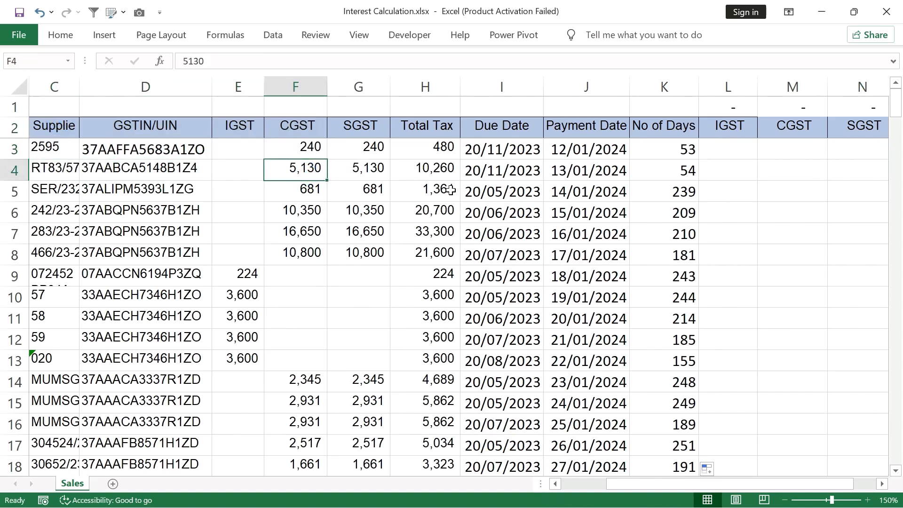
Enter the yearly IGST interest formula =E3*18% in L3
click(701, 146)
text(=)
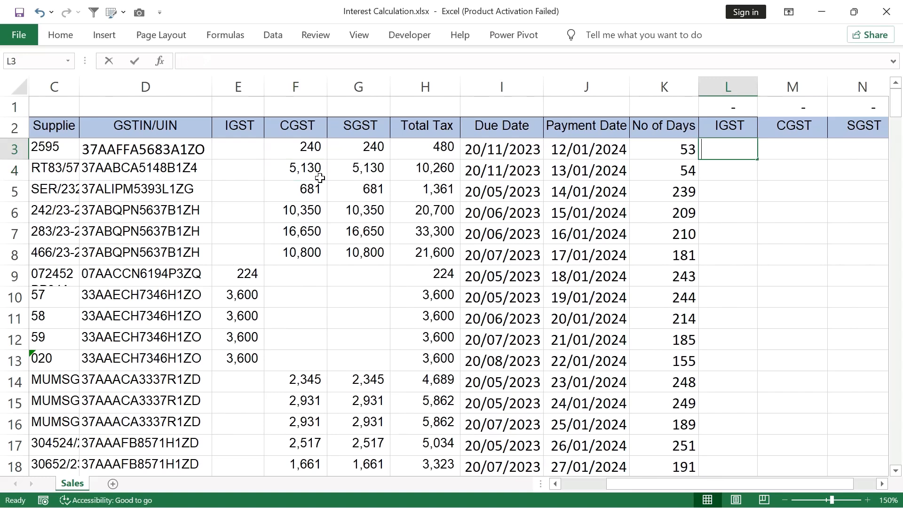
click(241, 148)
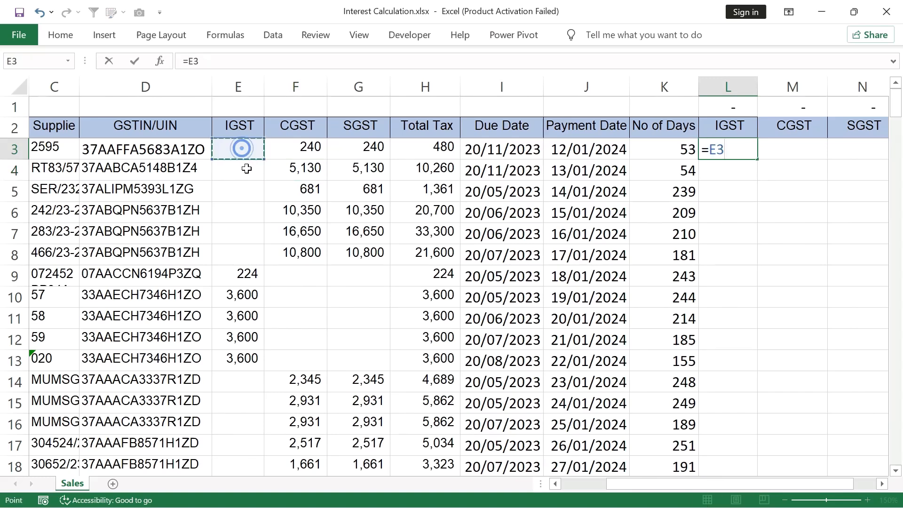
text(*18%)
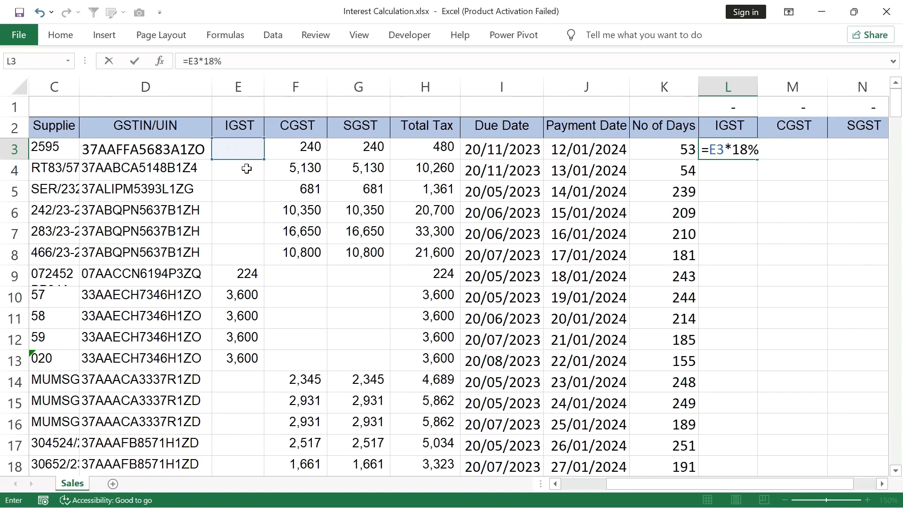
key(Return)
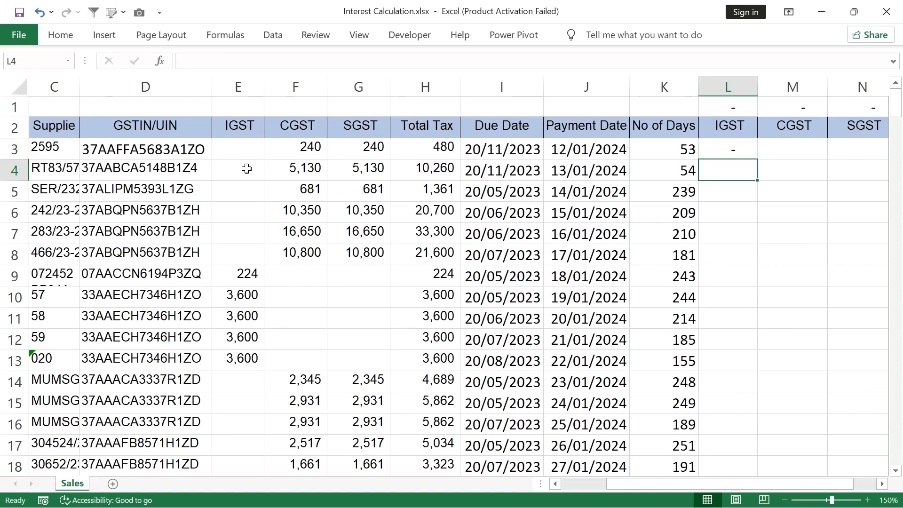
Fill the yearly IGST interest formula down column L and check row 9 against its number of days
key(Up)
double_click(757, 160)
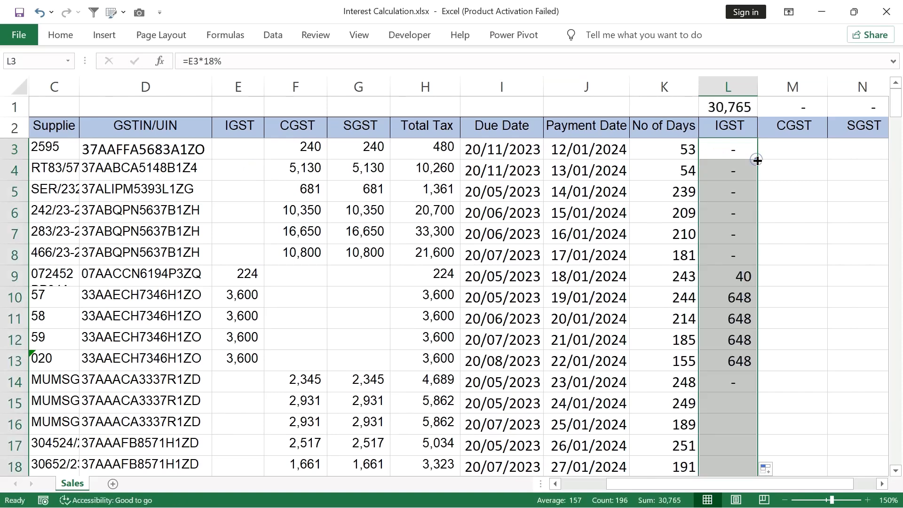
click(756, 281)
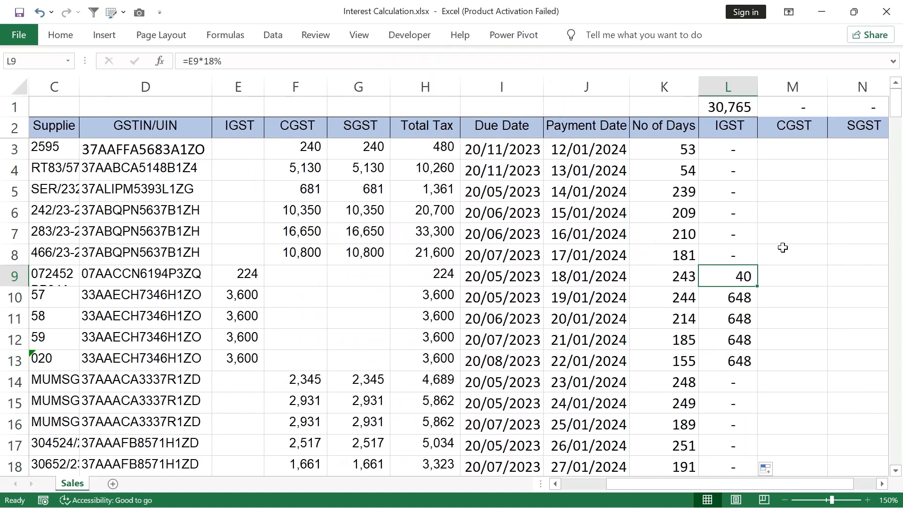
click(681, 276)
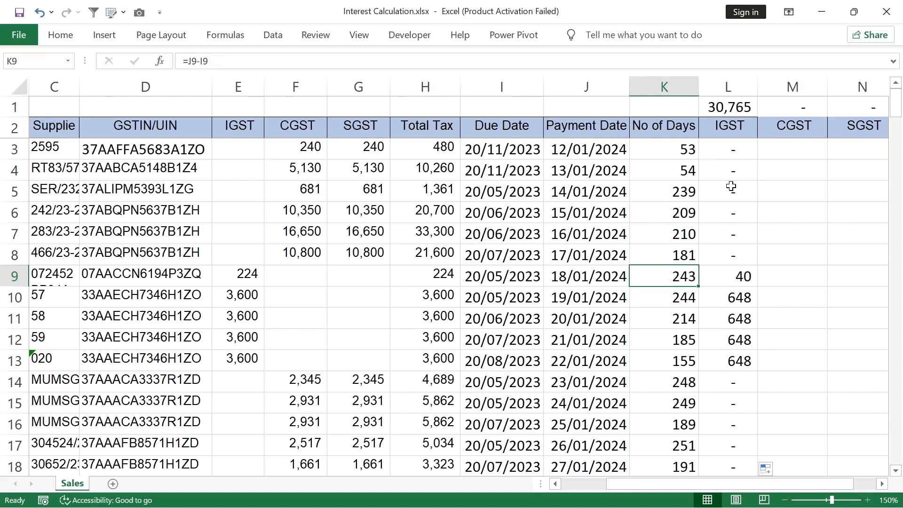
Extend the IGST interest formula in L3 to =E3*18%/365 so it gives interest per day
click(726, 150)
double_click(749, 150)
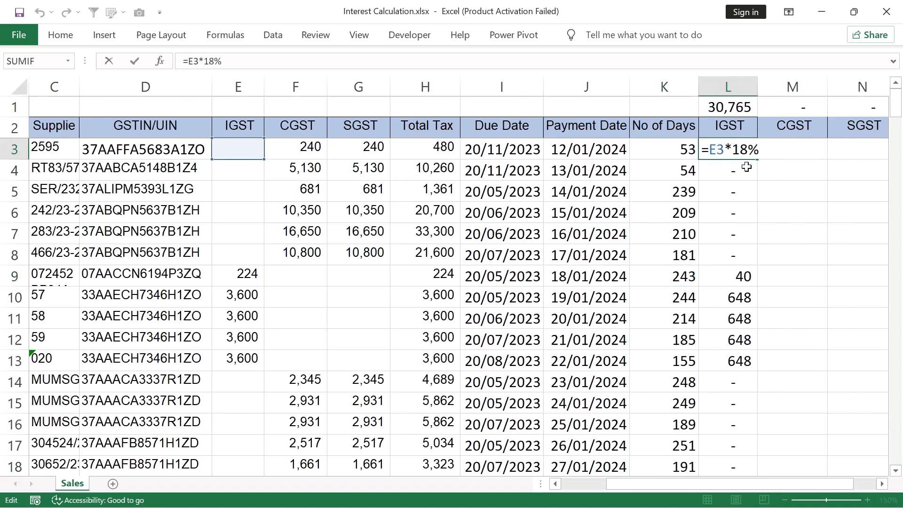
text(/365)
key(Return)
click(746, 155)
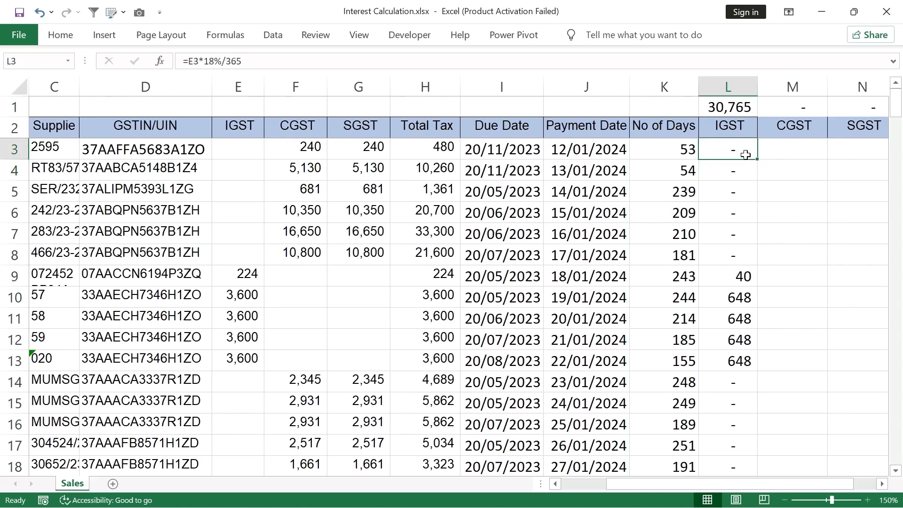
Fill the daily IGST interest formula down column L and check rows 9 and 10 against the days of delay
double_click(757, 159)
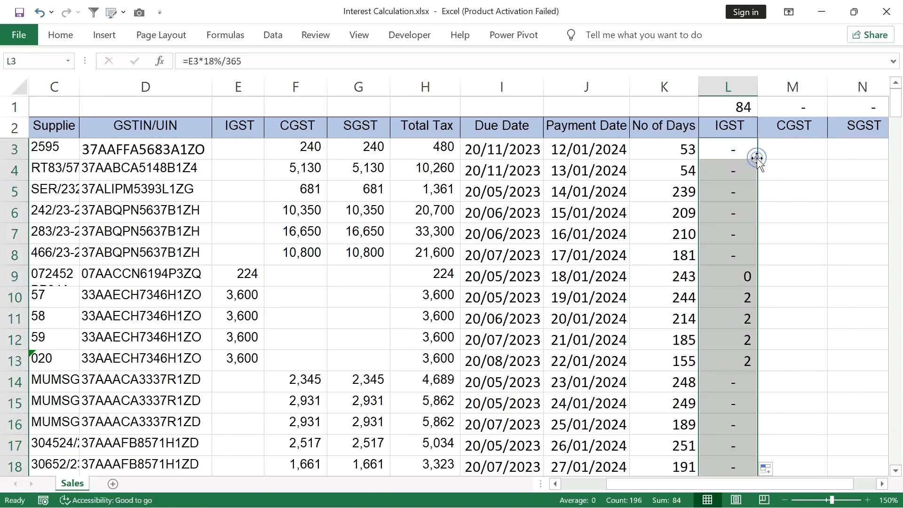
click(736, 272)
click(737, 292)
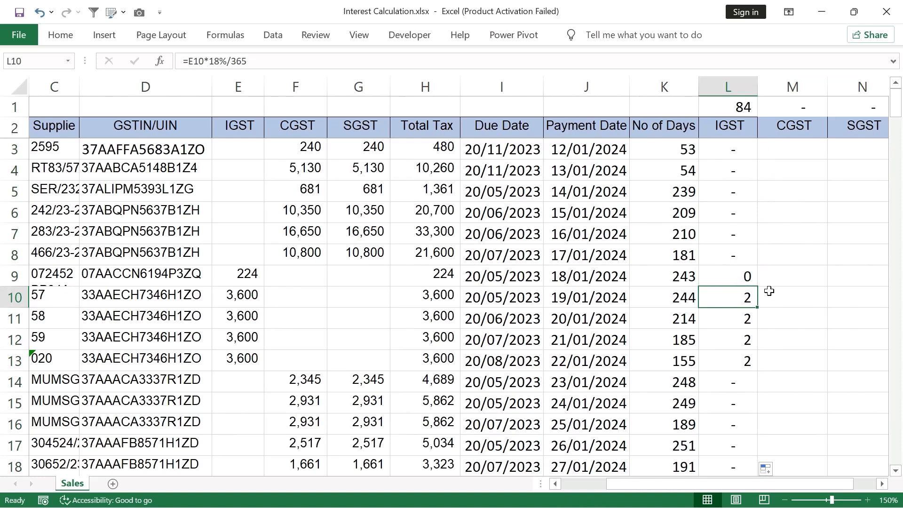
click(673, 294)
Multiply the daily interest in L3 by the number of days, making the formula =E3*18%/365*K3
double_click(712, 155)
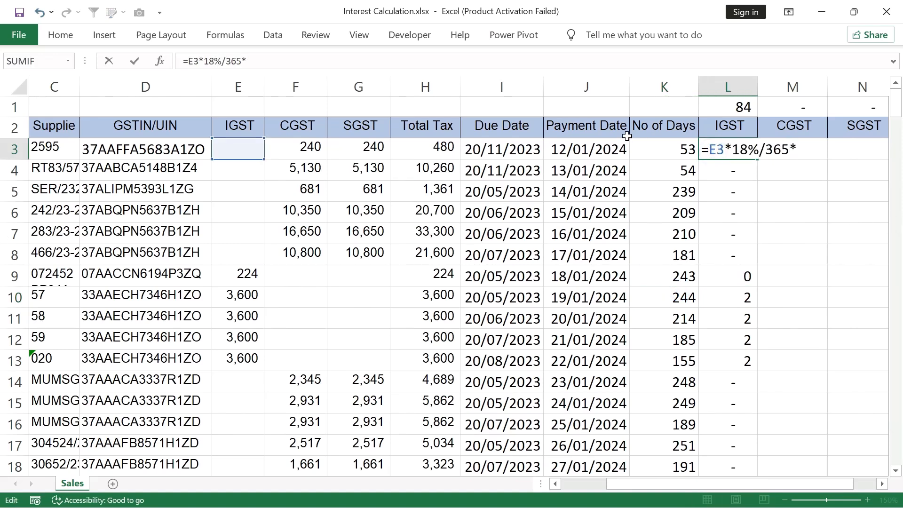
text(*)
click(642, 142)
key(Return)
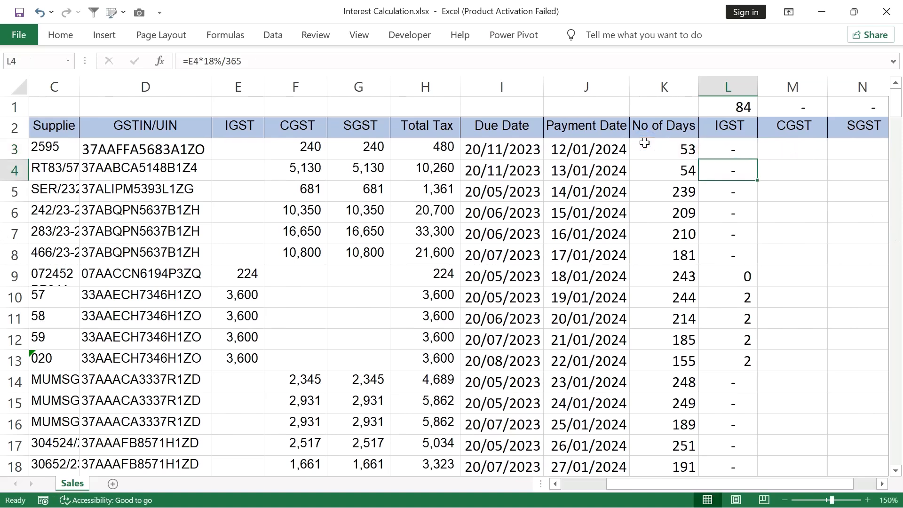
Fill the completed L3 interest formula down the whole IGST interest column and check the result in row 9
click(748, 155)
double_click(758, 158)
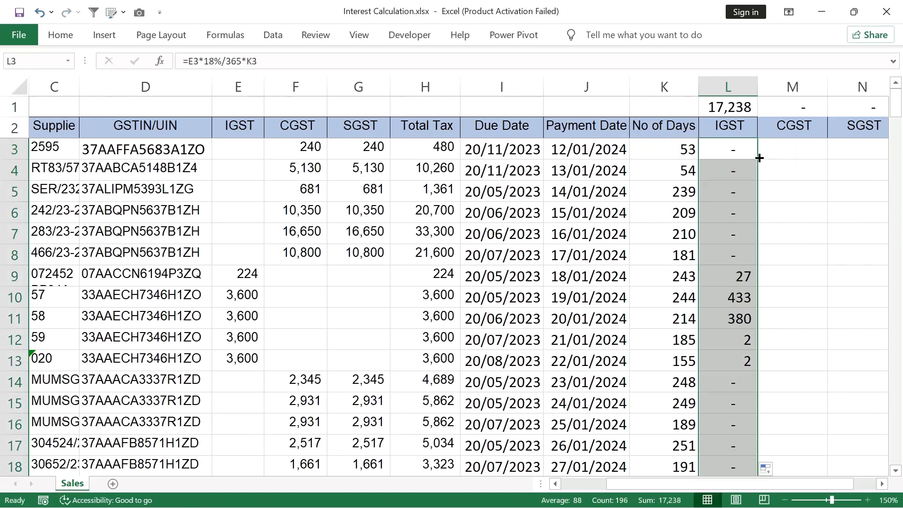
click(743, 276)
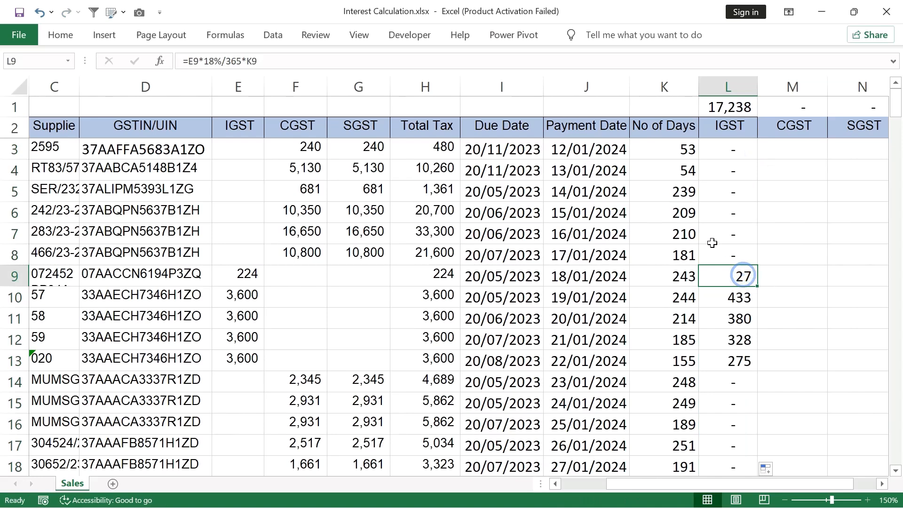
Calculate the CGST interest for the first invoice in M3 with =F3*18%/365*K3
click(777, 146)
text(=)
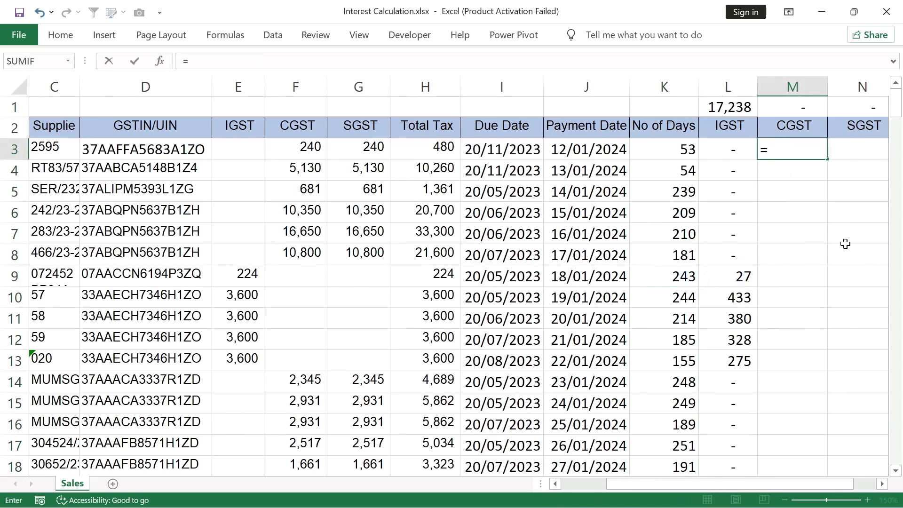
click(287, 149)
text(*18%)
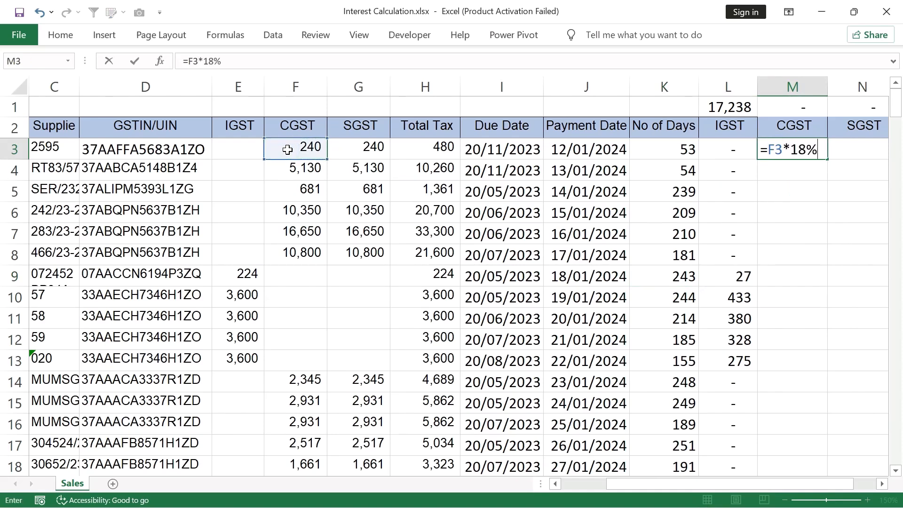
text(/36)
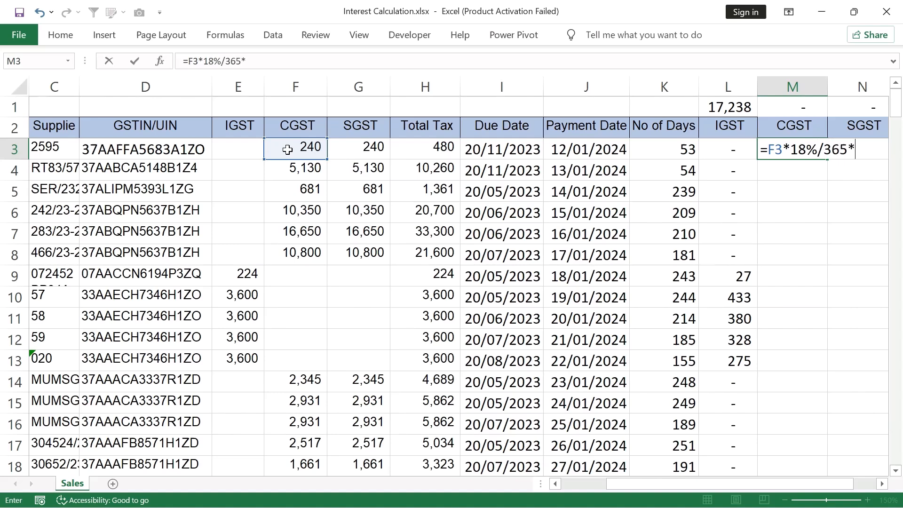
text(5*)
key(Left)
key(Left)
key(Return)
key(Up)
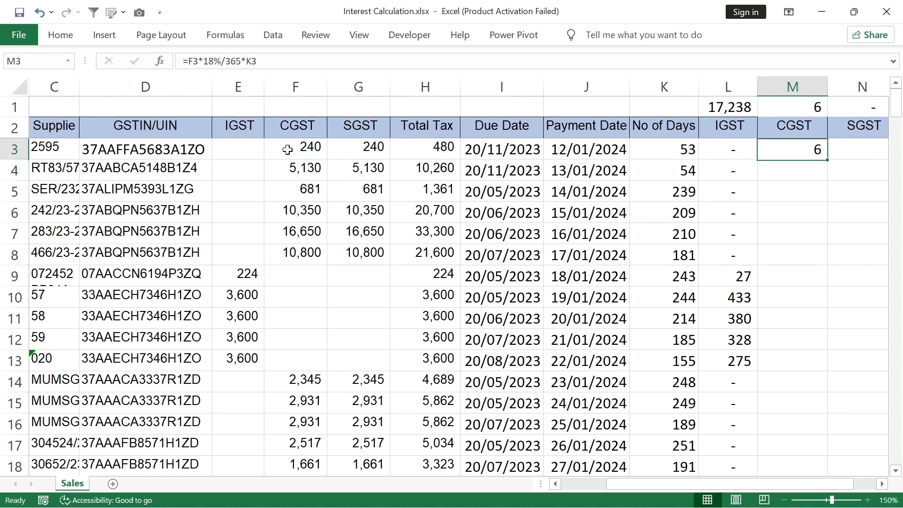
Calculate the SGST interest for the first invoice in N3 with =G3*18%/365*K3
key(Right)
text(=)
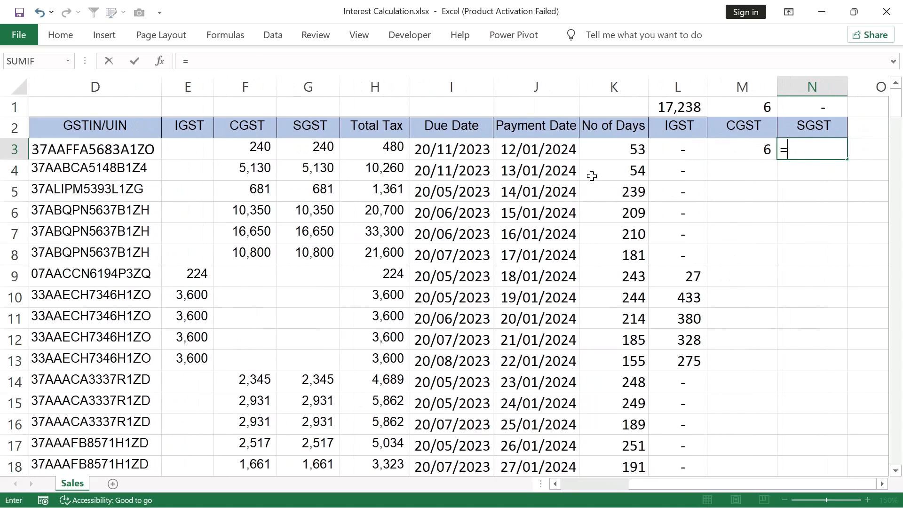
click(314, 148)
text(*18%)
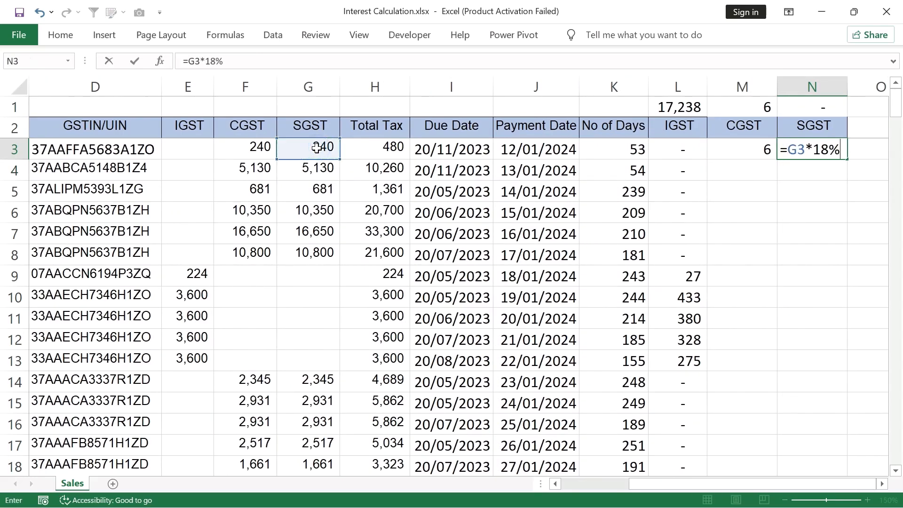
text(/365*)
key(Left)
key(Left)
key(Left)
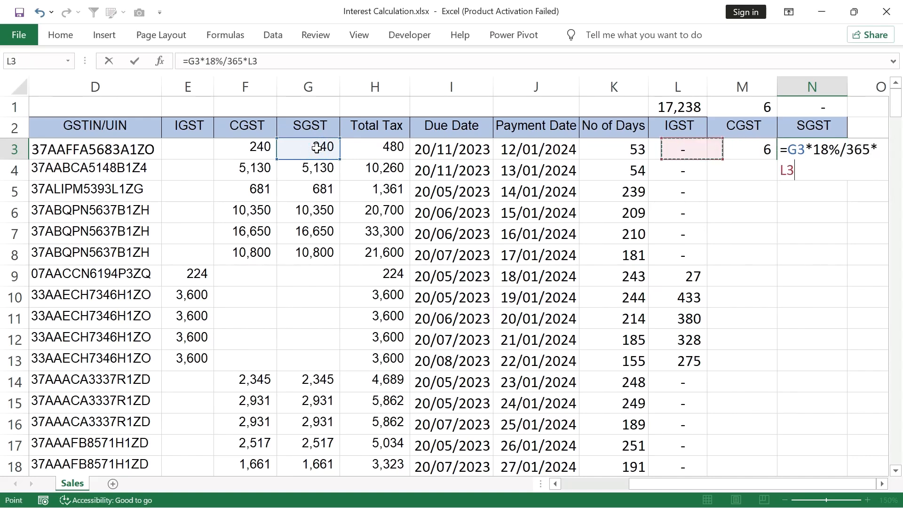
key(Return)
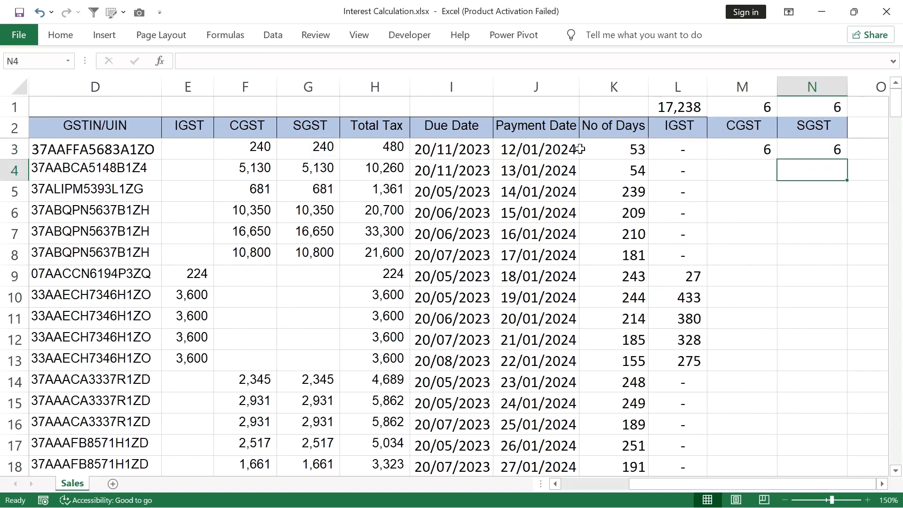
Fill the CGST and SGST interest formulas in M3:N3 down both columns together
click(716, 149)
drag(808, 155, 810, 155)
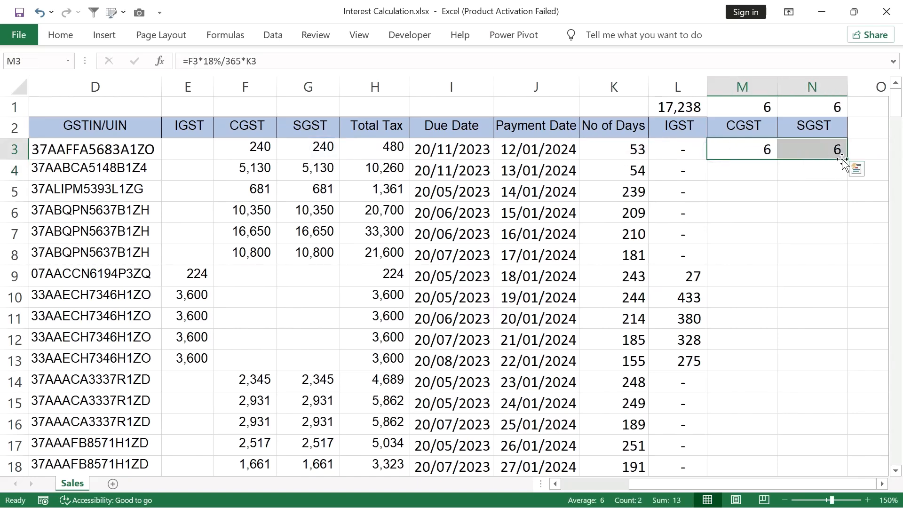
double_click(846, 160)
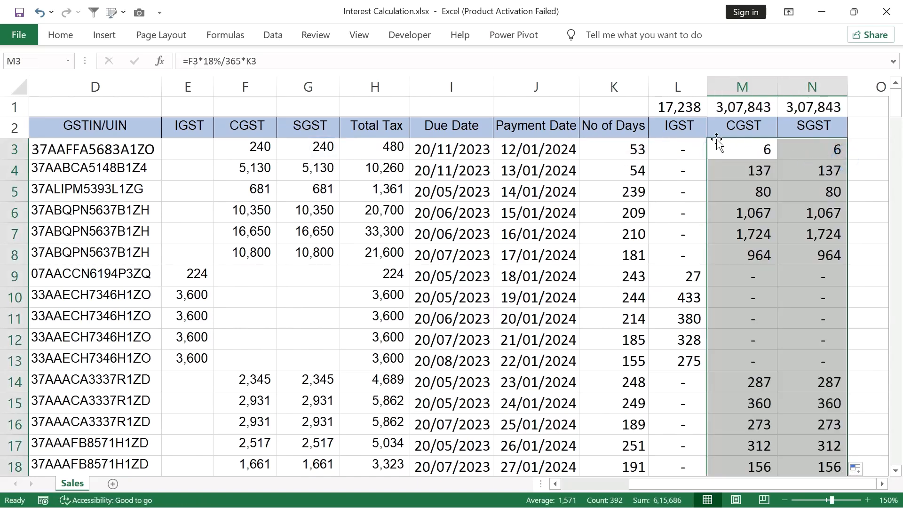
Review the IGST, CGST and SGST interest columns and their SUBTOTAL totals in L1, M1 and N1
click(677, 126)
click(740, 132)
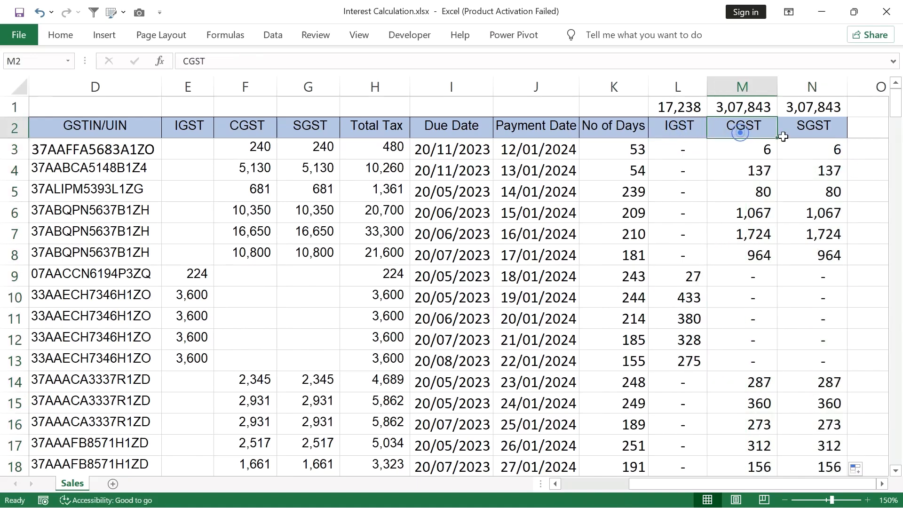
click(798, 132)
click(687, 104)
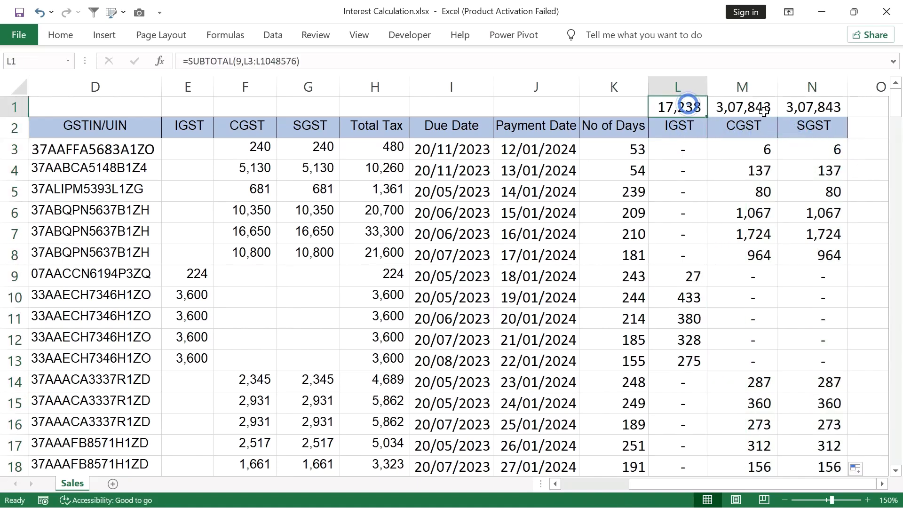
click(763, 106)
click(811, 106)
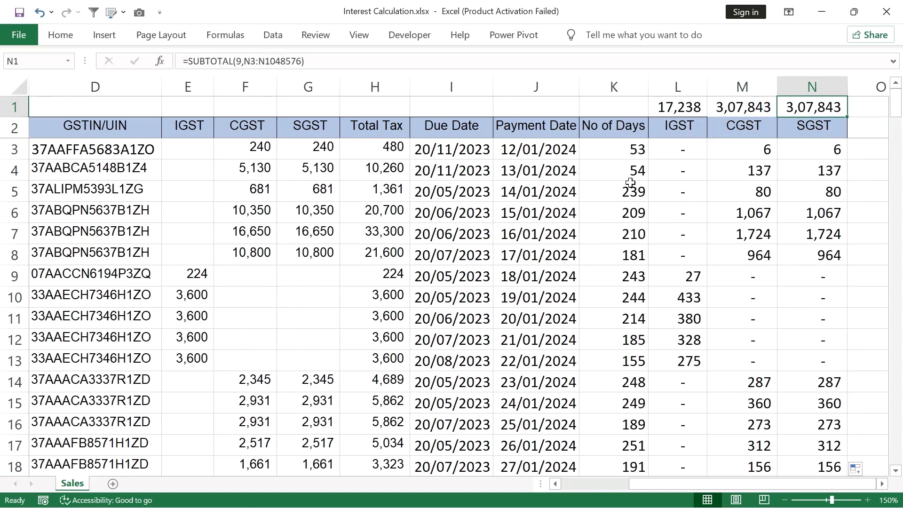
Inspect the interest formula in L4 and trace the due date formula in I3 back to its source date in A3
click(677, 170)
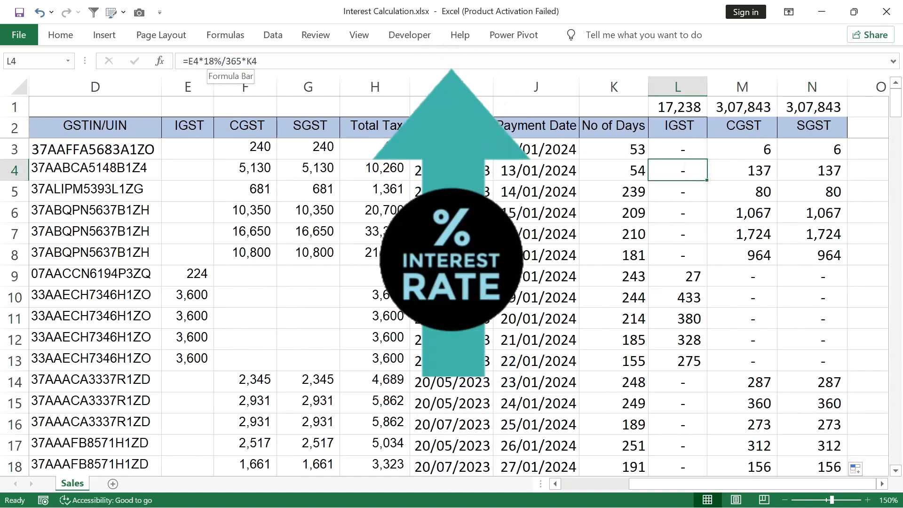
key(Left)
click(450, 141)
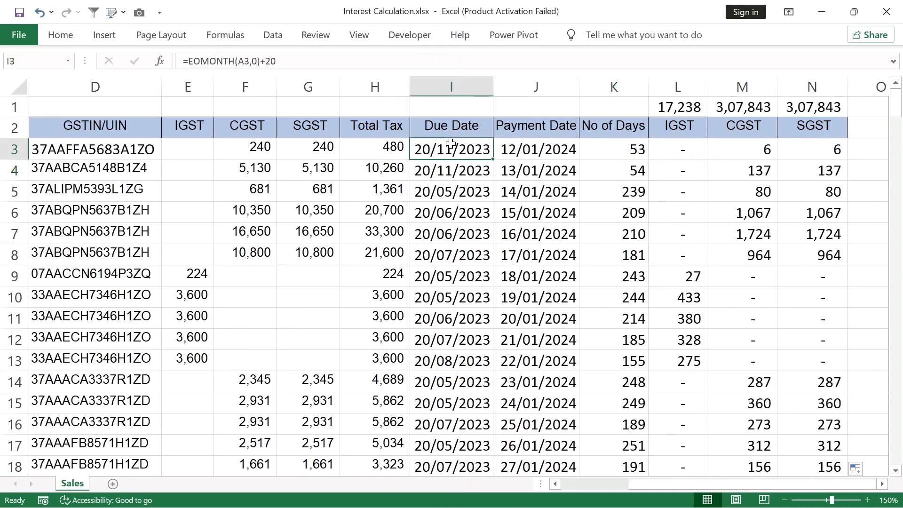
key(ctrl+bracketleft)
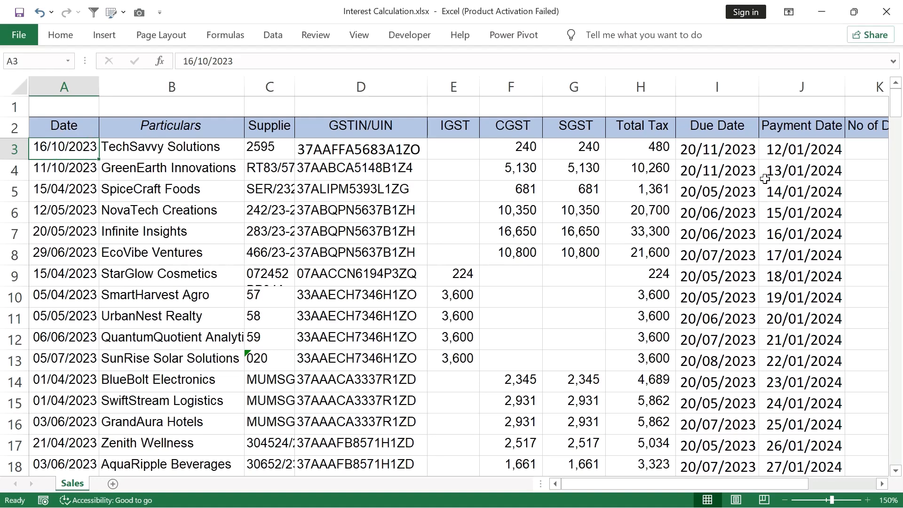
Change the due date formula in I3 to =EOMONTH(A3,0) and compare it with the invoice date in A3
click(728, 149)
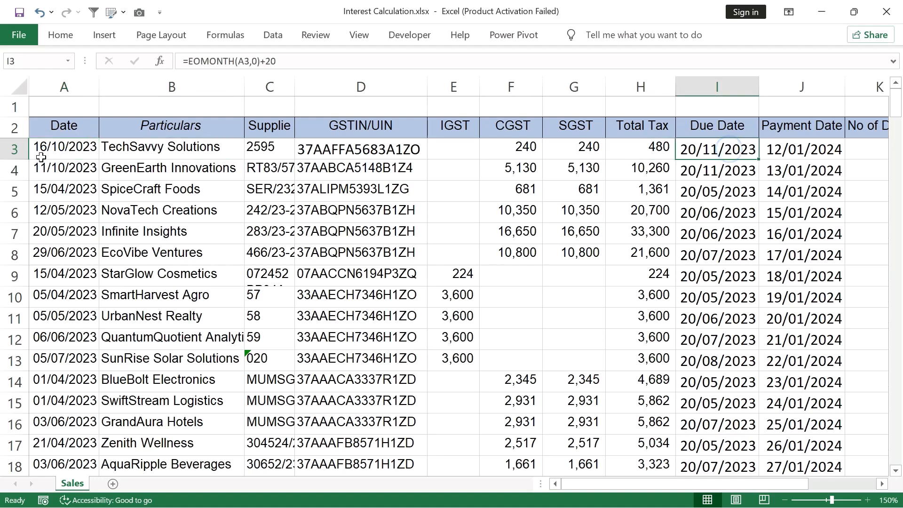
key(F2)
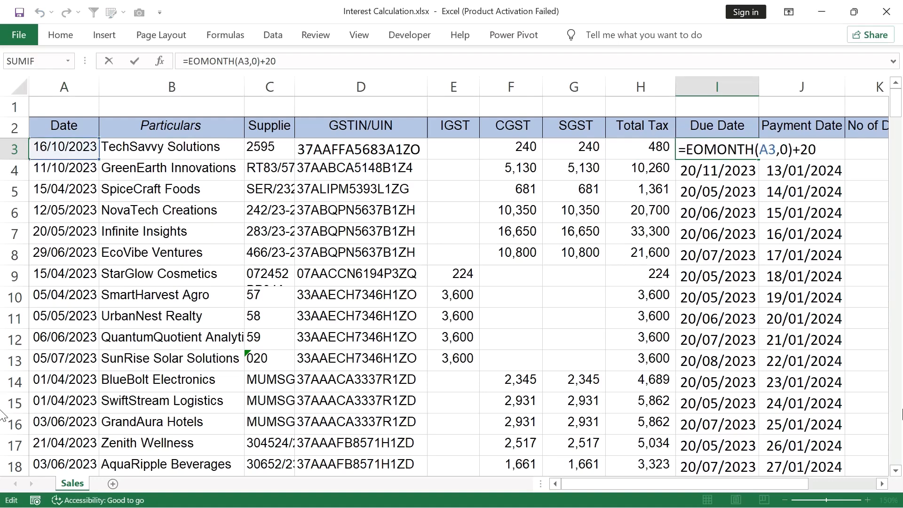
key(BackSpace)
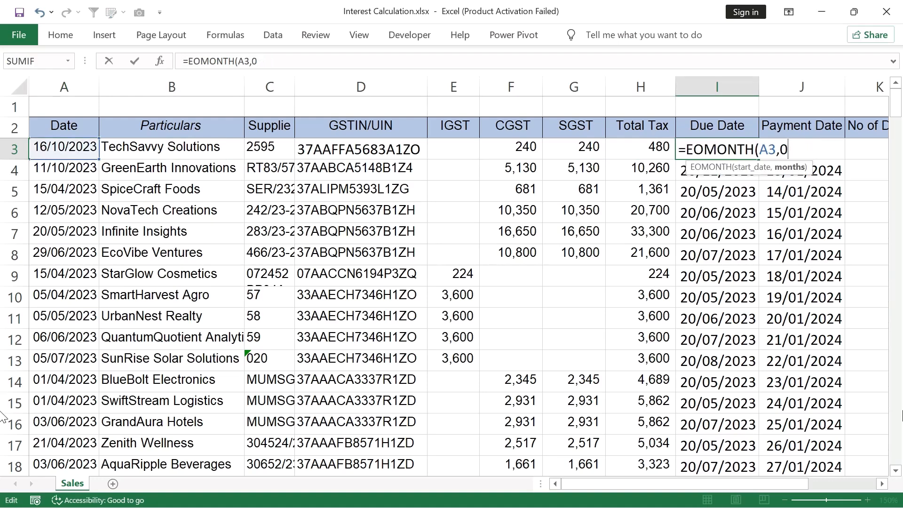
text())
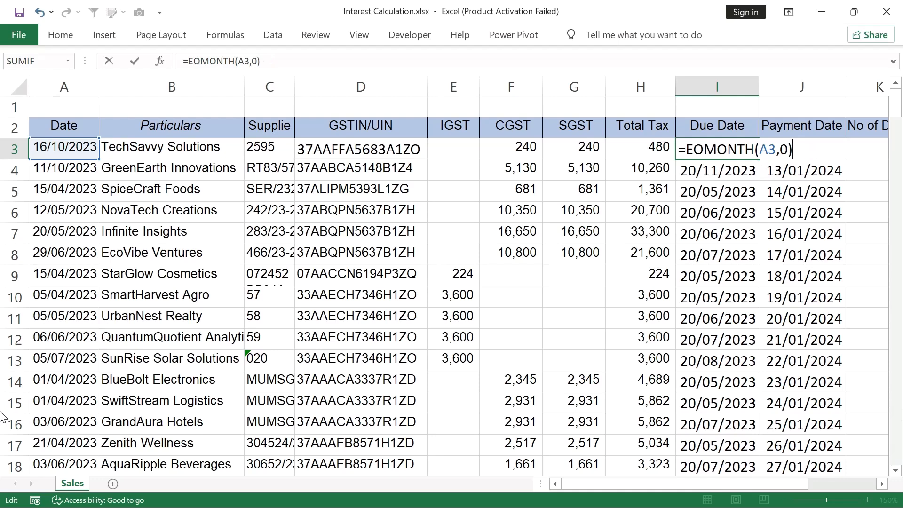
key(Return)
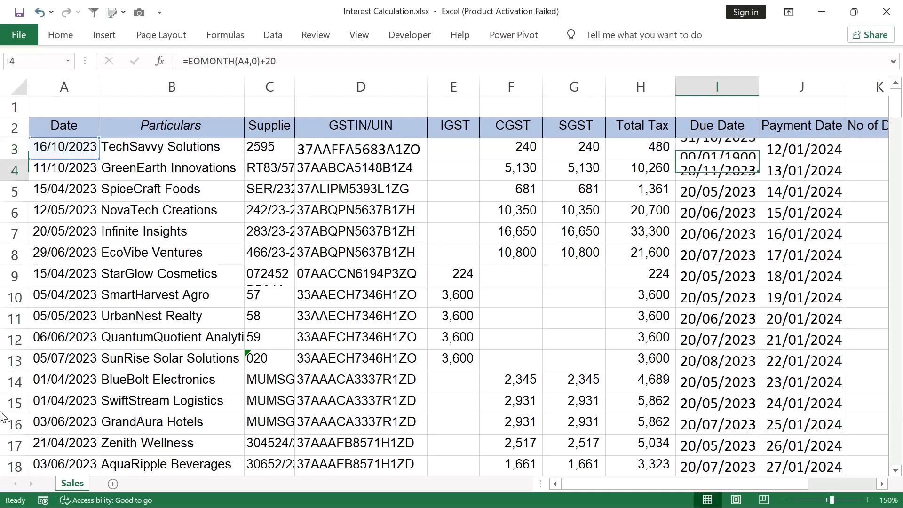
click(98, 137)
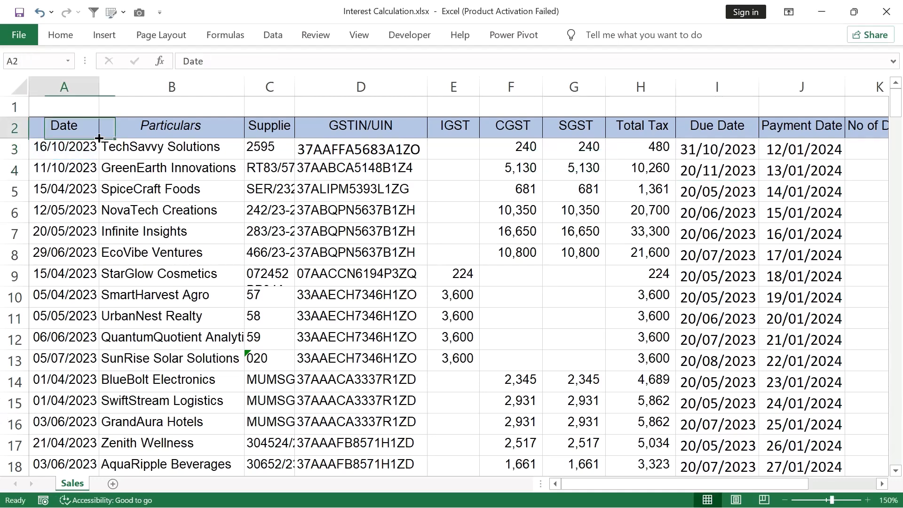
click(720, 142)
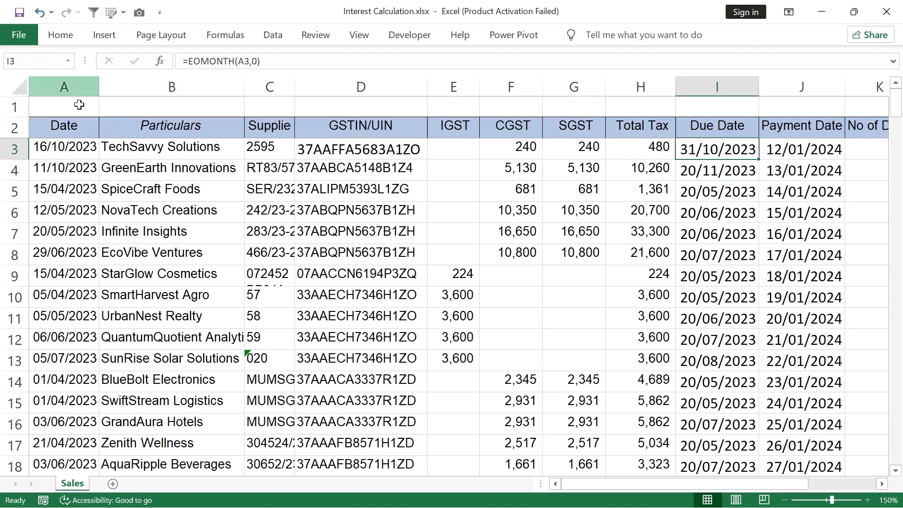
click(58, 147)
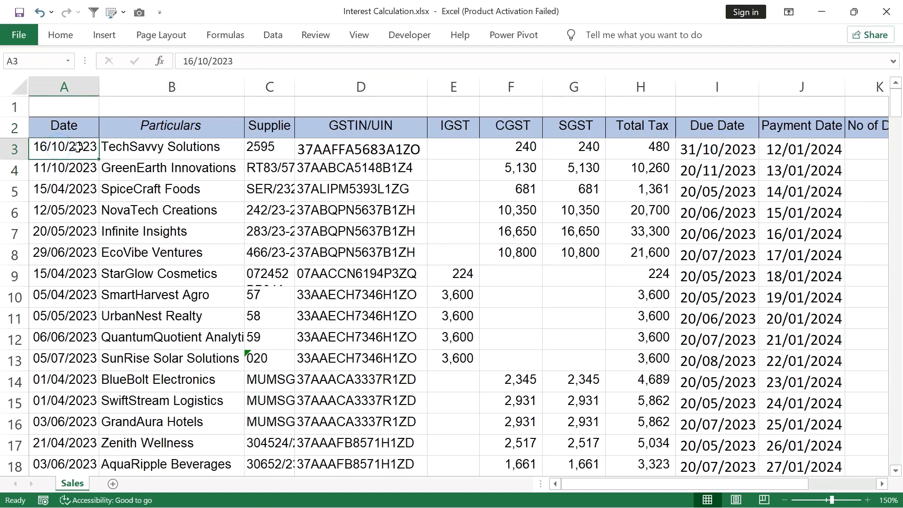
Change the due date formula in I3 to =EOMONTH(A3,-1) to get the previous month's end
click(721, 149)
double_click(721, 149)
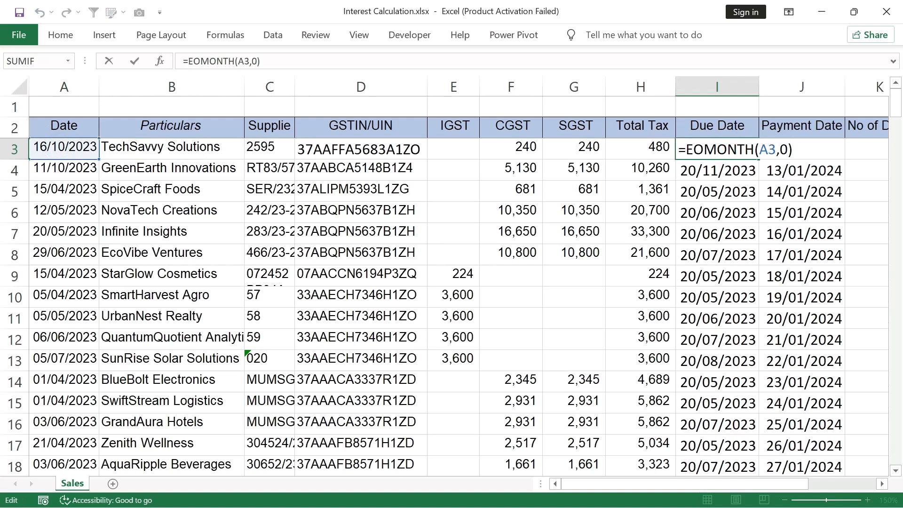
key(shift+Left)
key(BackSpace)
text(-1)
key(Return)
click(743, 164)
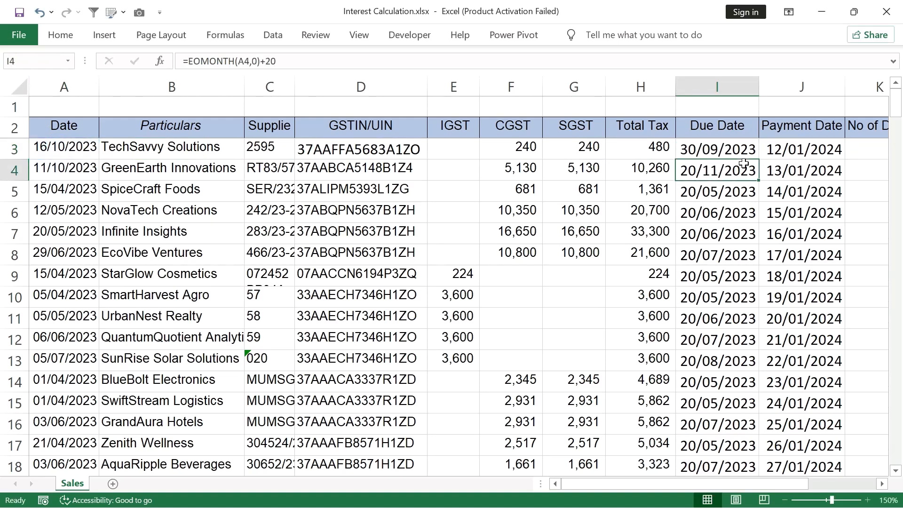
Change the formula in I3 to =EOMONTH(A3,-1)+1 for the month's first day and fill it down the Due Date column
click(716, 149)
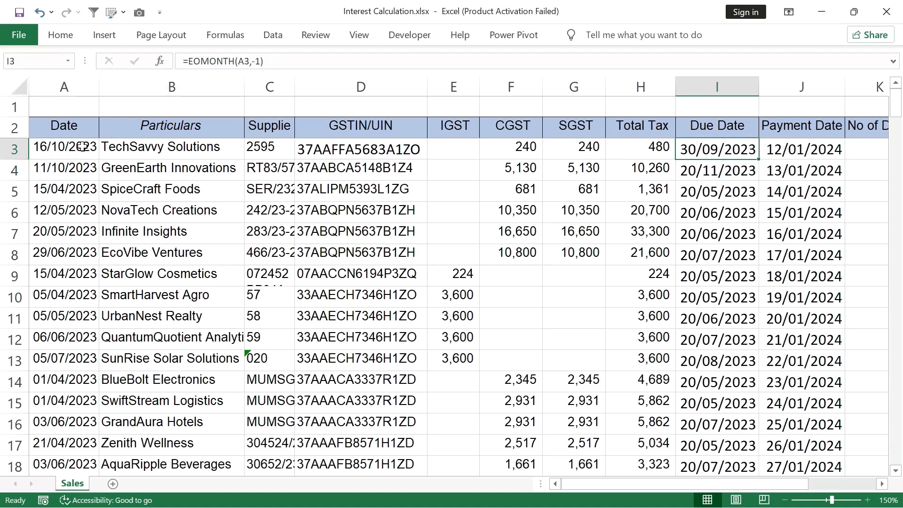
key(F2)
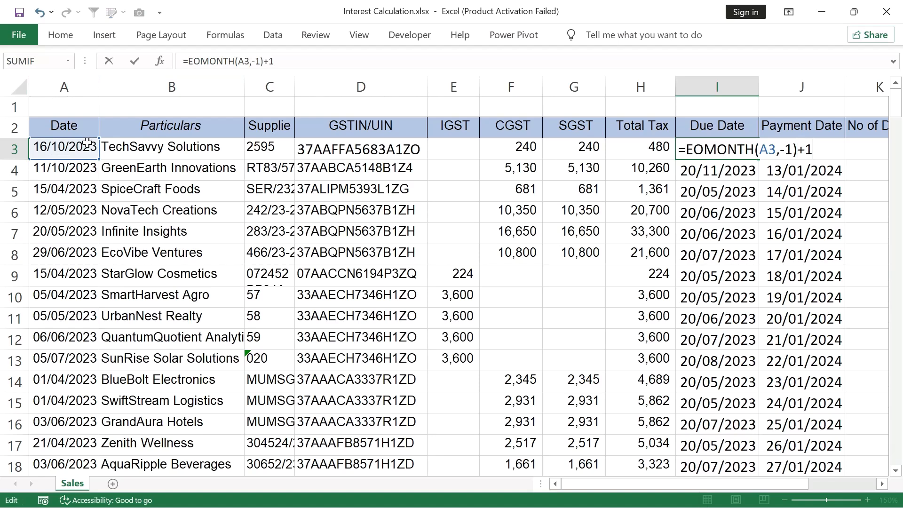
key(Return)
click(106, 147)
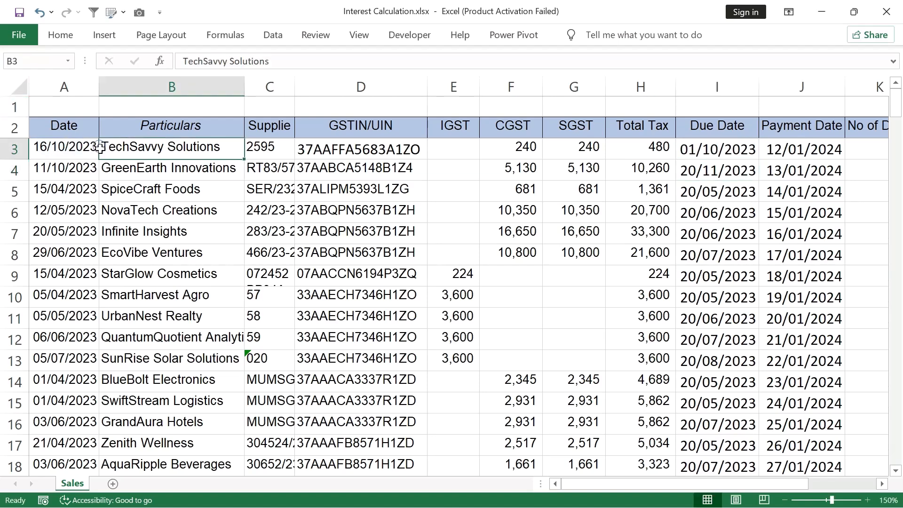
click(64, 149)
click(706, 156)
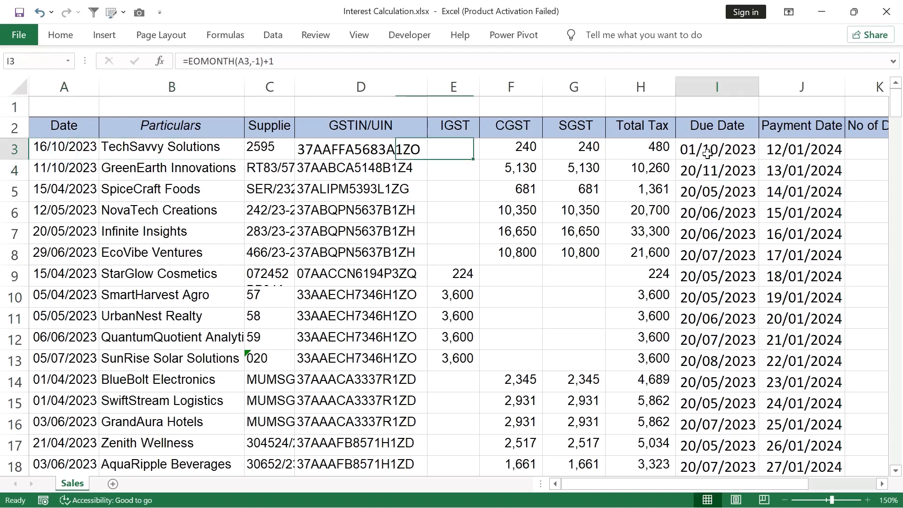
double_click(760, 159)
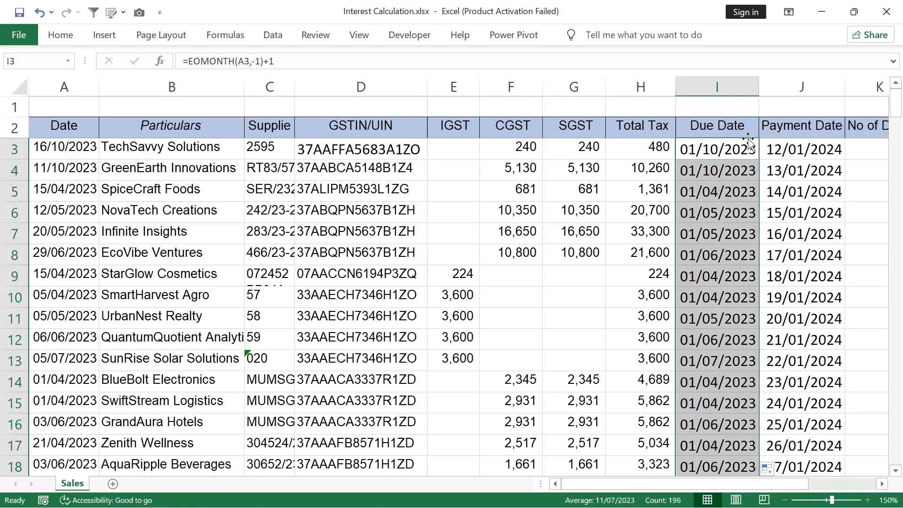
Set the due date formula in I3 to =EOMONTH(A3,0)+7 for the 7th of the following month
click(696, 151)
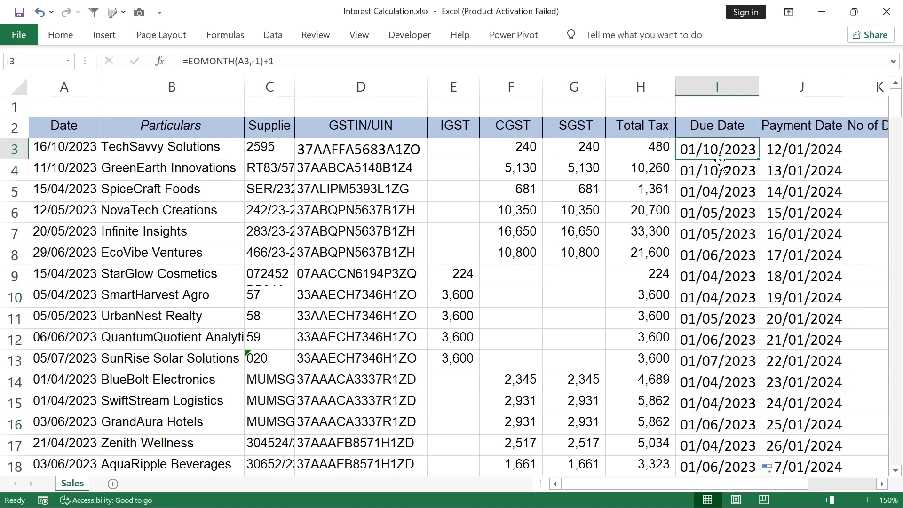
double_click(697, 159)
click(793, 150)
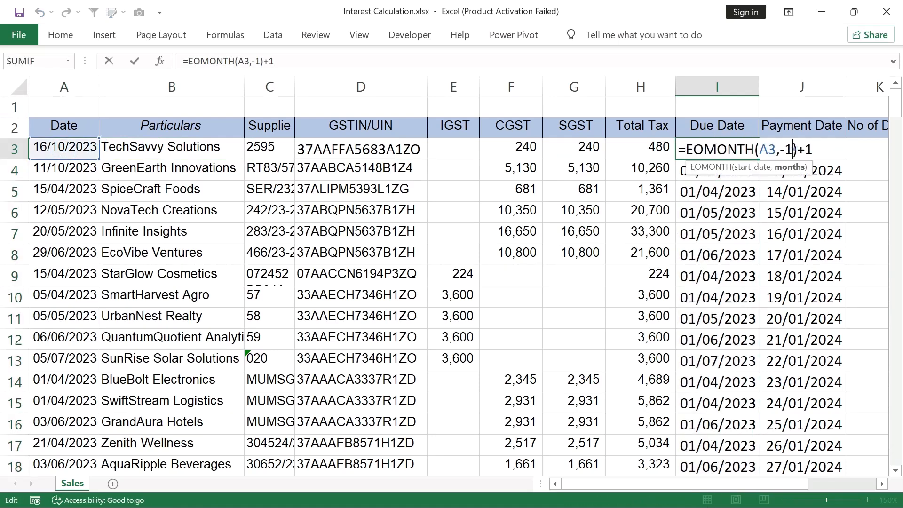
key(BackSpace)
key(BackSpace)
text(0)
click(817, 150)
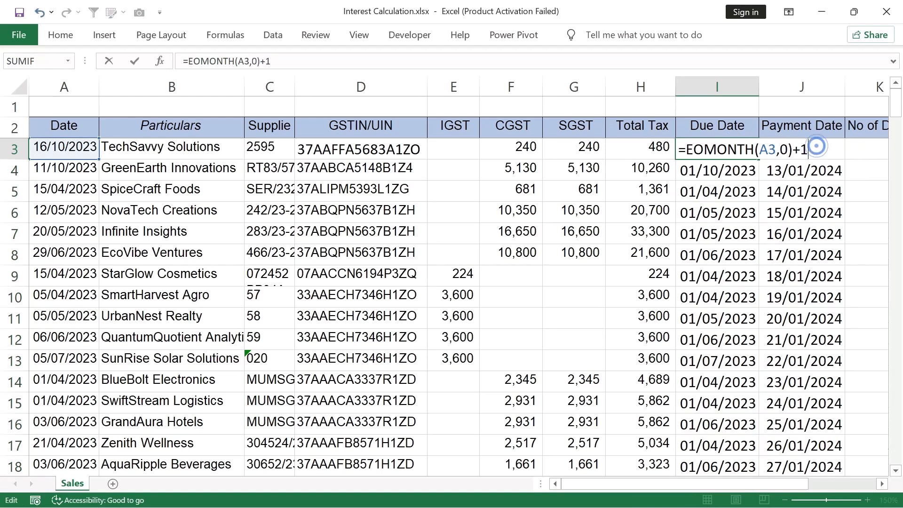
key(BackSpace)
text(7)
key(Return)
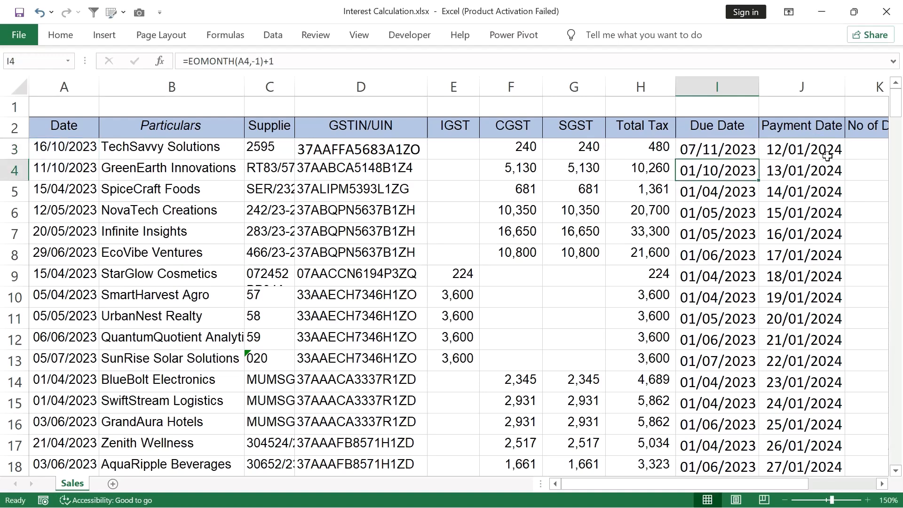
Fill the formula in I3 down the Due Date column and review the recalculated days and interest columns
click(722, 145)
double_click(758, 159)
click(770, 157)
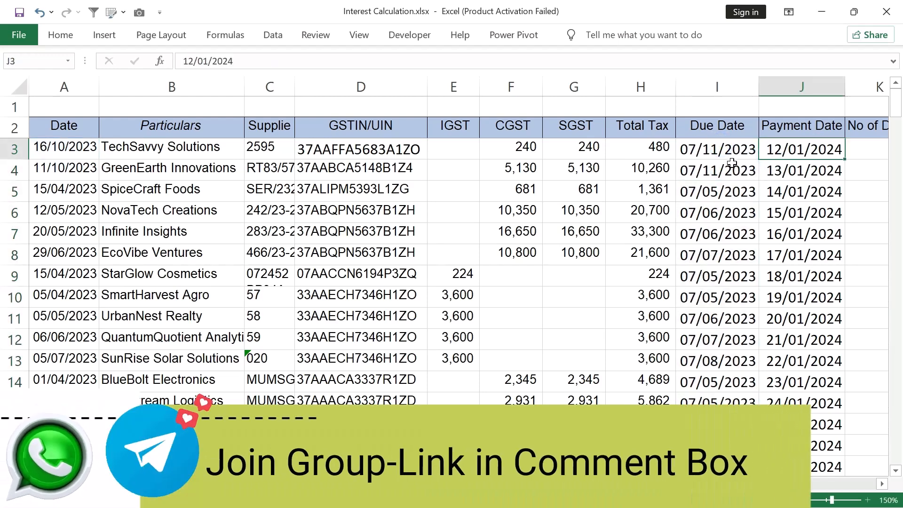
click(710, 89)
drag(769, 483, 848, 486)
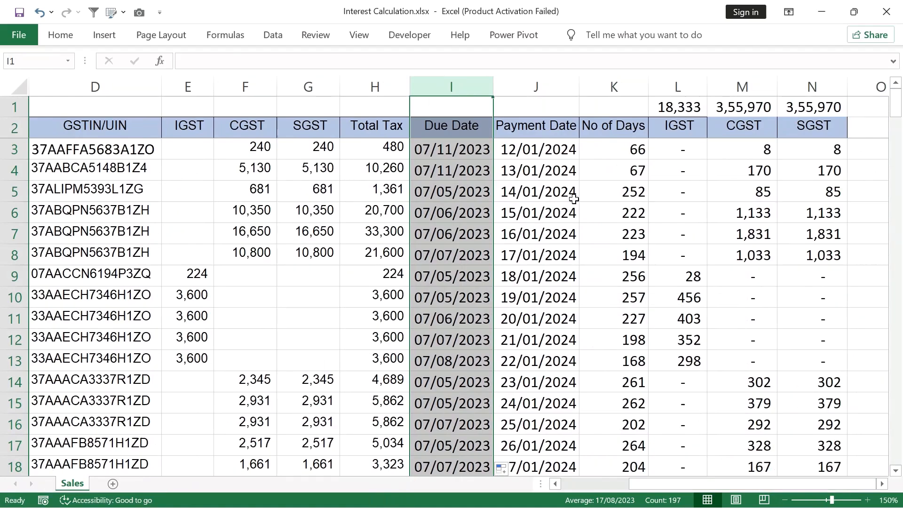